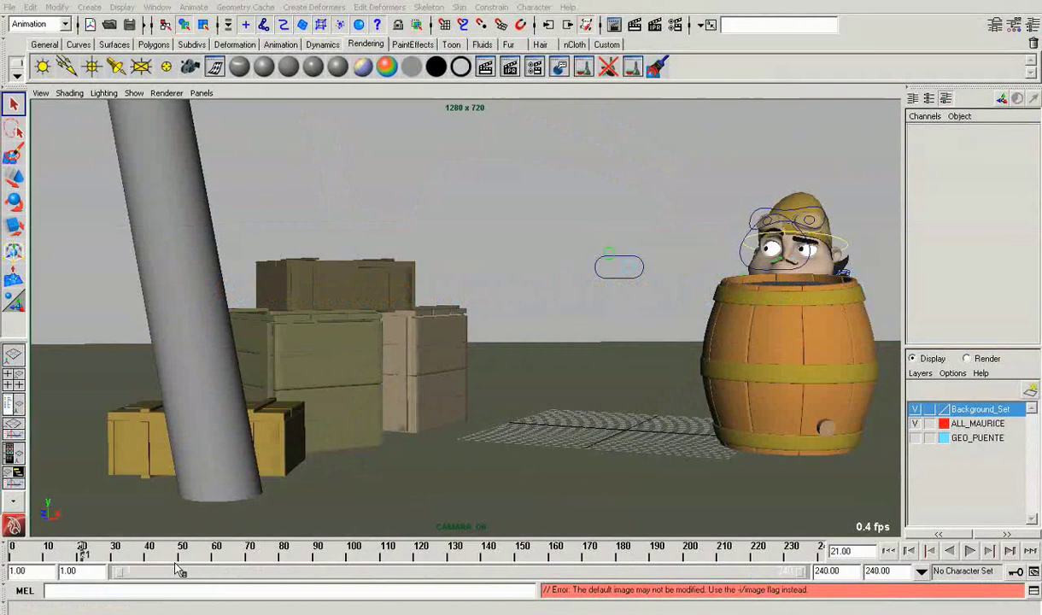
Step: Scrub to about frame 71, play the barrel-jump animation, then stop and return to around frame 98
left_click_drag(83, 553, 250, 553)
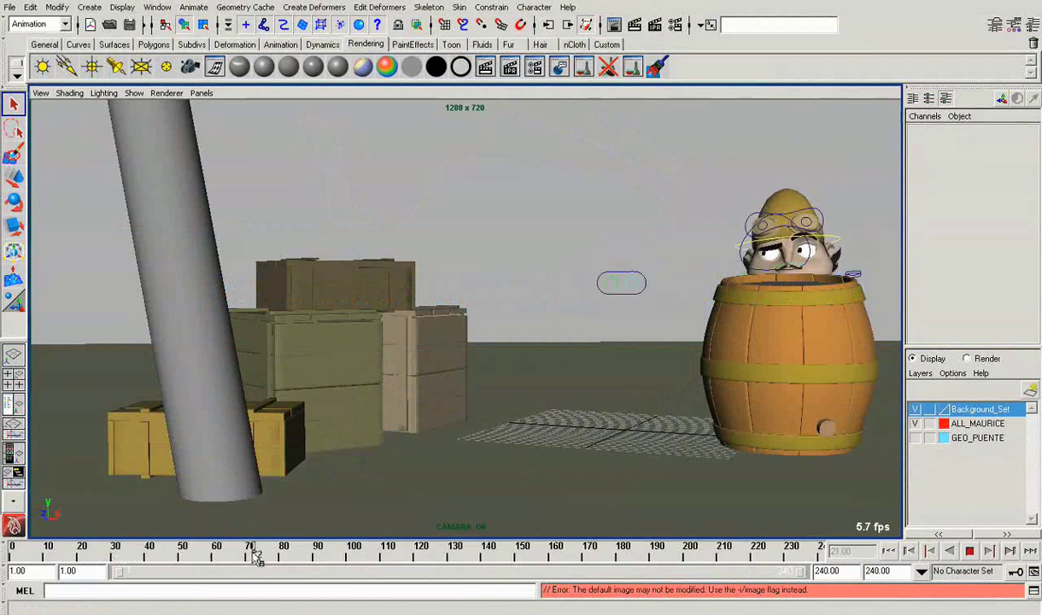
key("alt+v")
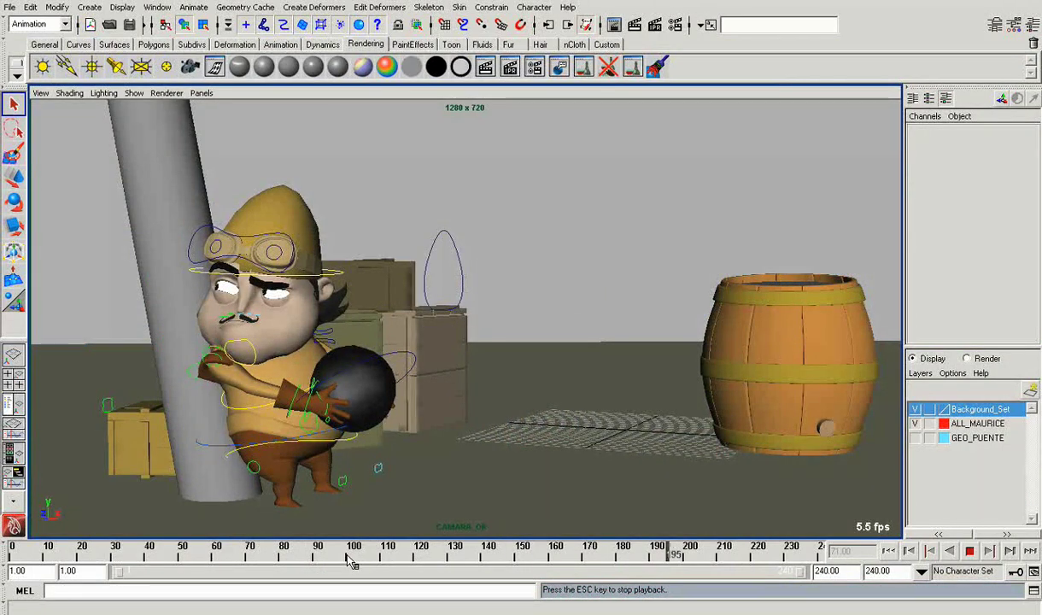
mouse_move(348, 559)
left_mouse_down()
mouse_move(316, 559)
mouse_move(343, 560)
left_mouse_up()
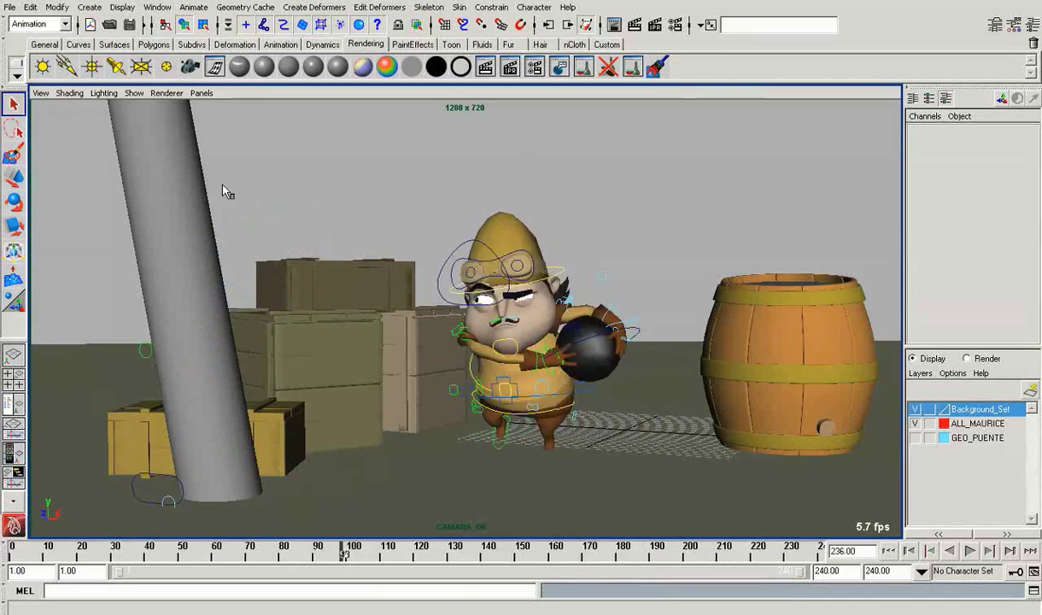
Step: Look through the persp camera and orbit the scene, then switch back to CAMARA_OK
left_click(201, 93)
mouse_move(222, 108)
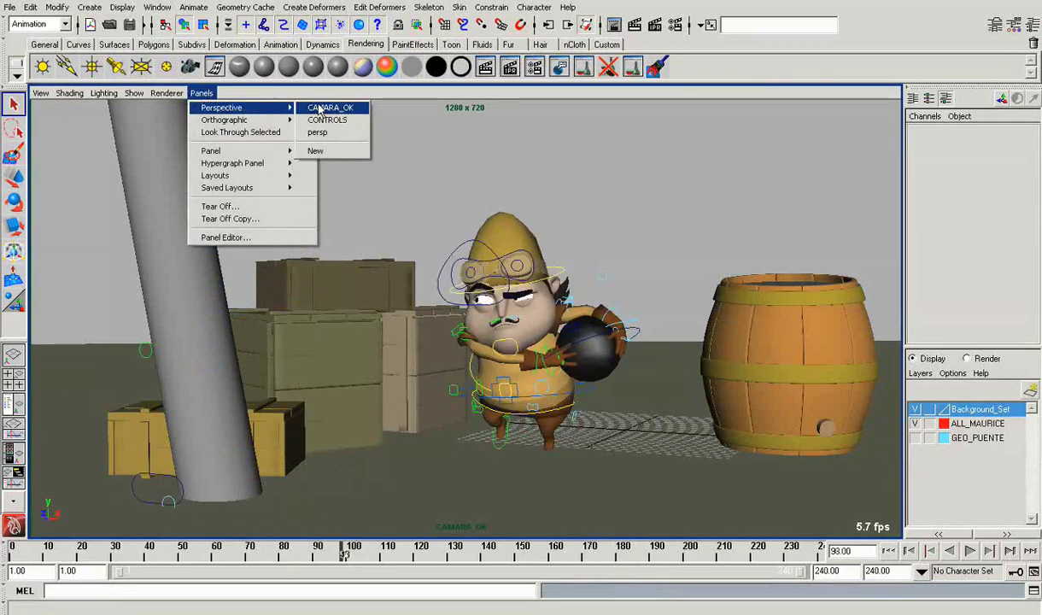
left_click(320, 110)
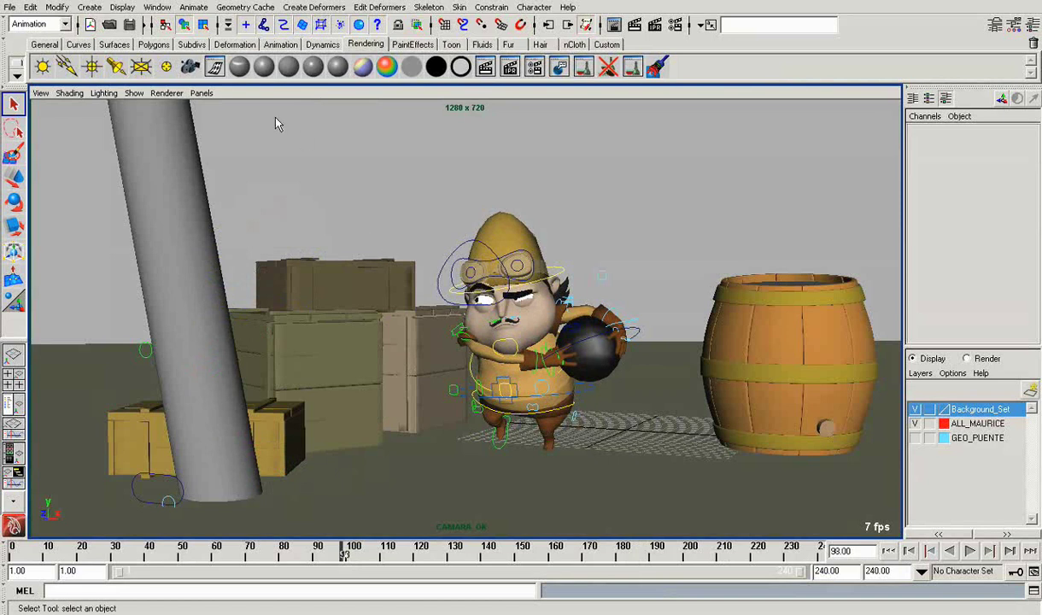
left_click(202, 93)
left_click(318, 134)
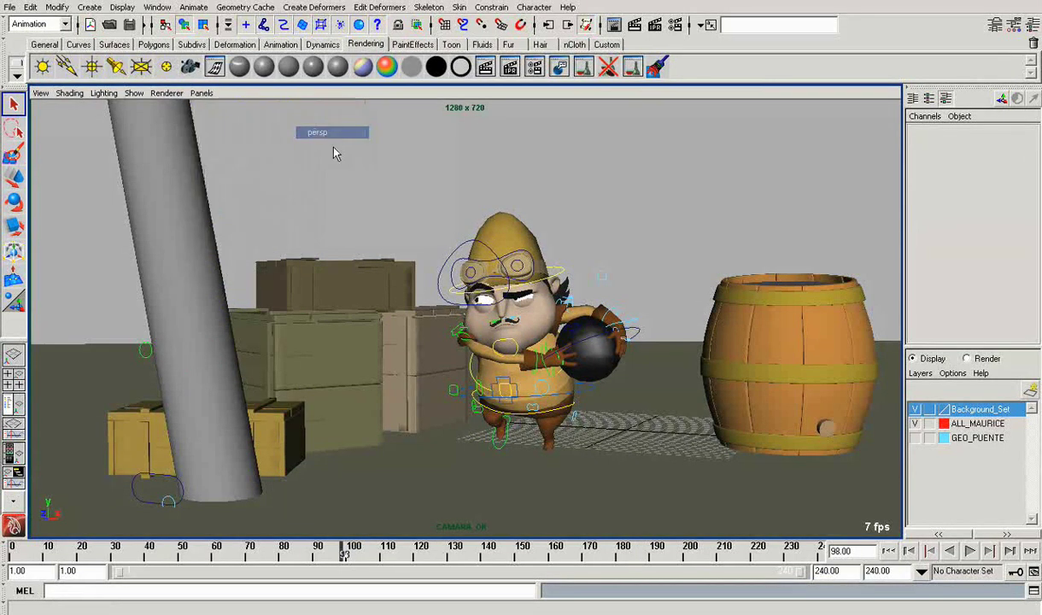
mouse_move(421, 266)
left_mouse_down("alt")
mouse_move(541, 275)
mouse_move(716, 262)
mouse_move(458, 247)
left_mouse_up("alt")
left_click(201, 92)
mouse_move(221, 108)
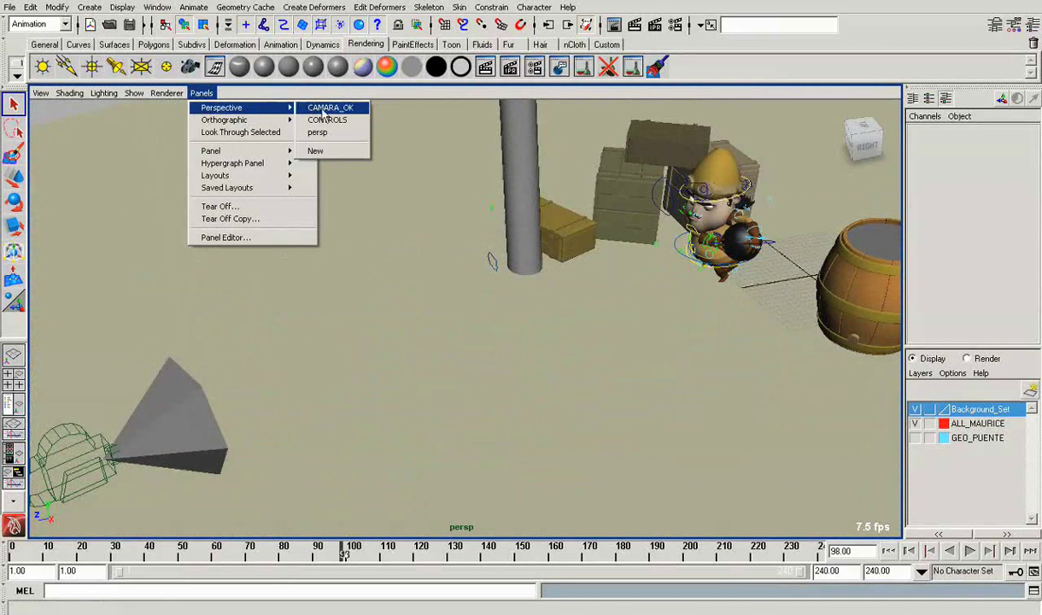
left_click(325, 108)
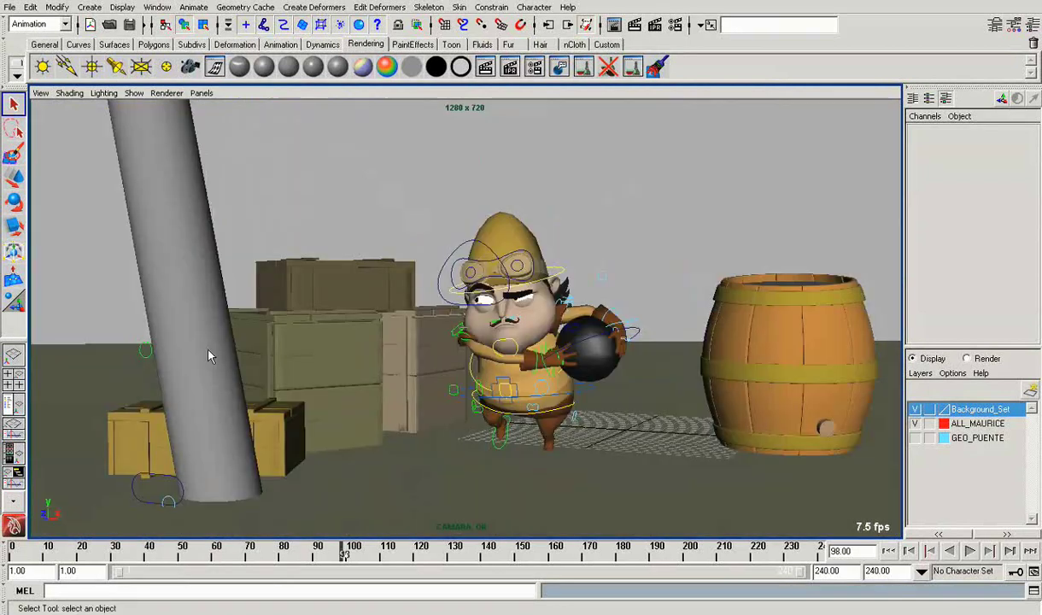
Step: Hide NURBS curves in the viewport and advance the animation to about frame 132
left_click(134, 93)
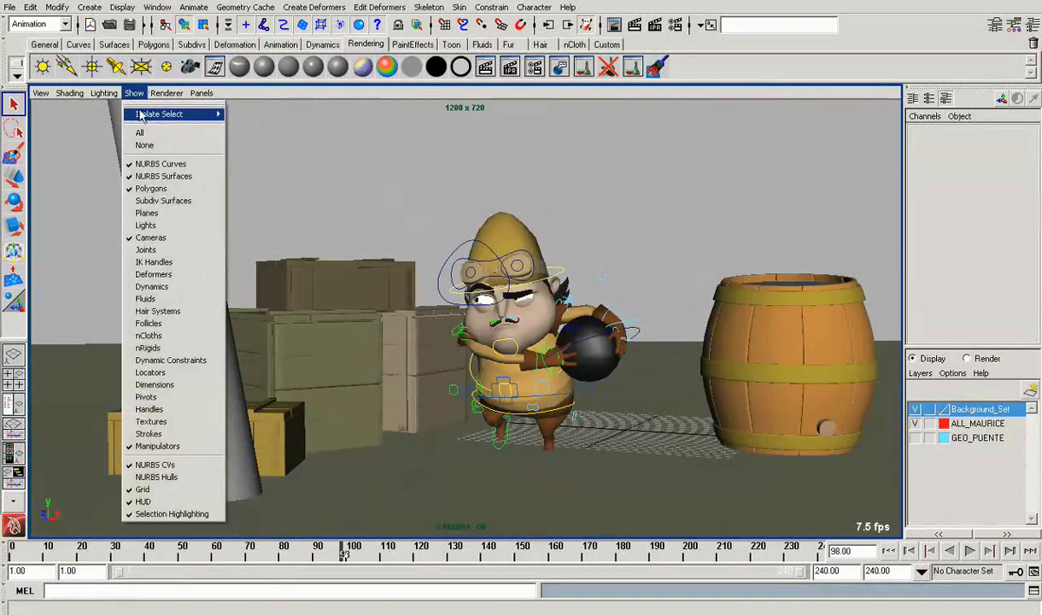
left_click(151, 165)
left_click_drag(195, 555, 470, 554)
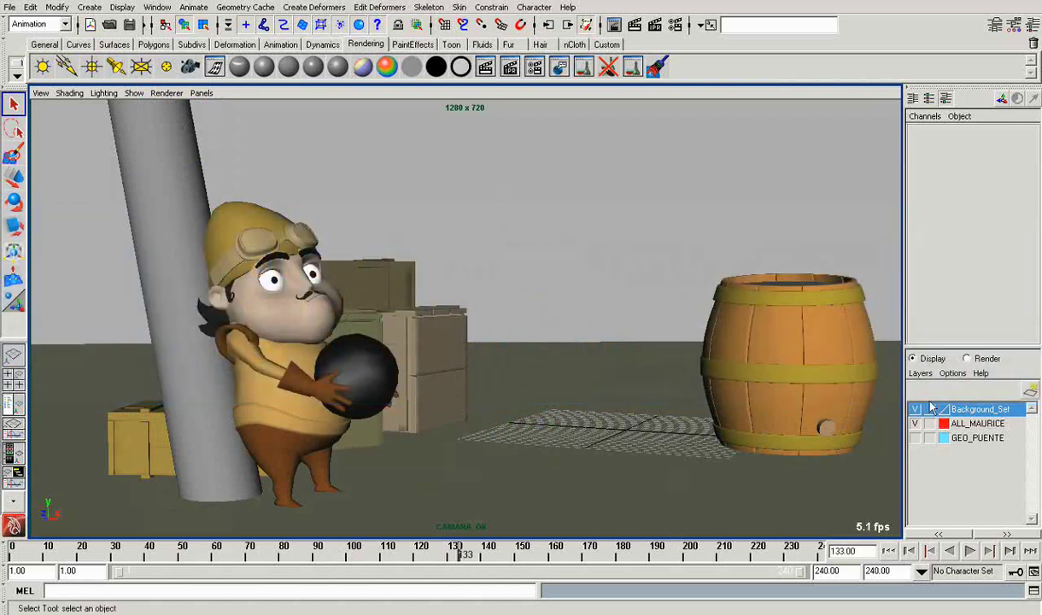
Step: Select all ALL_MAURICE layer objects plus the bomb mesh, then load the AniSculpt.mel script
left_click(965, 423)
left_click(915, 424)
left_click(915, 424)
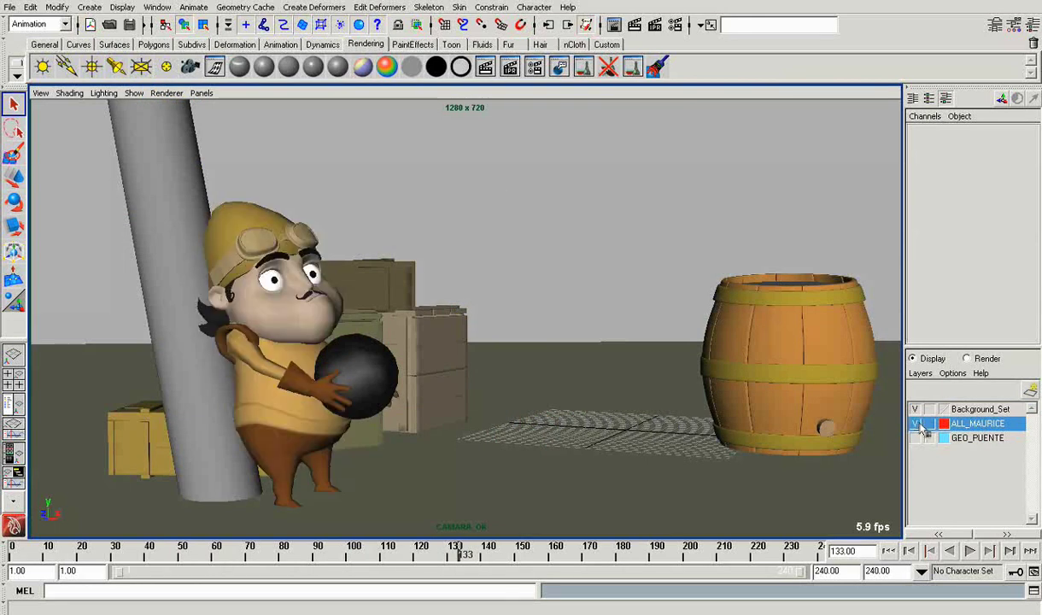
right_click(995, 425)
left_click(888, 487)
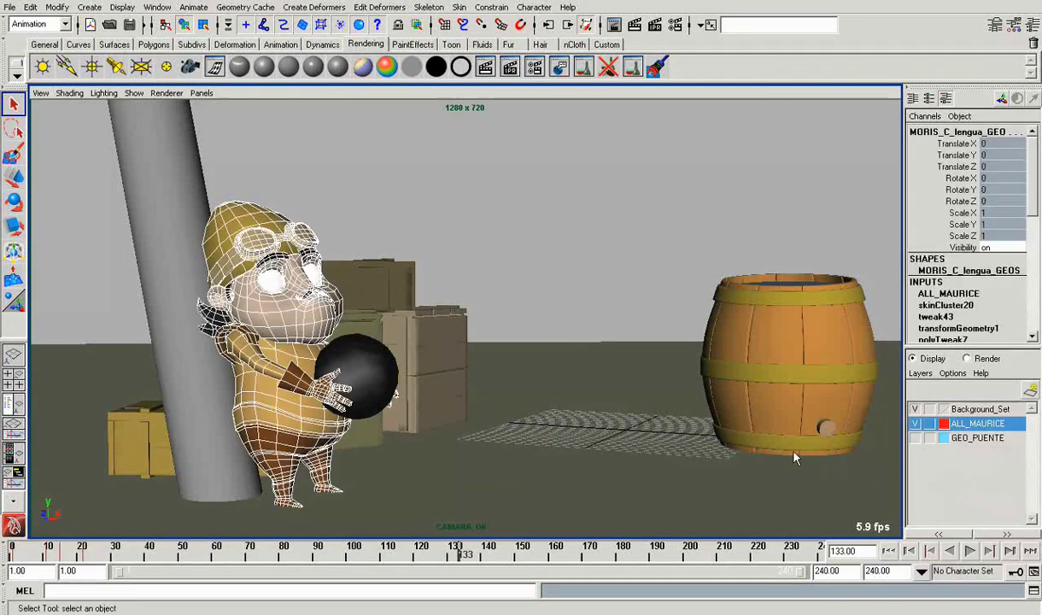
left_click(373, 357)
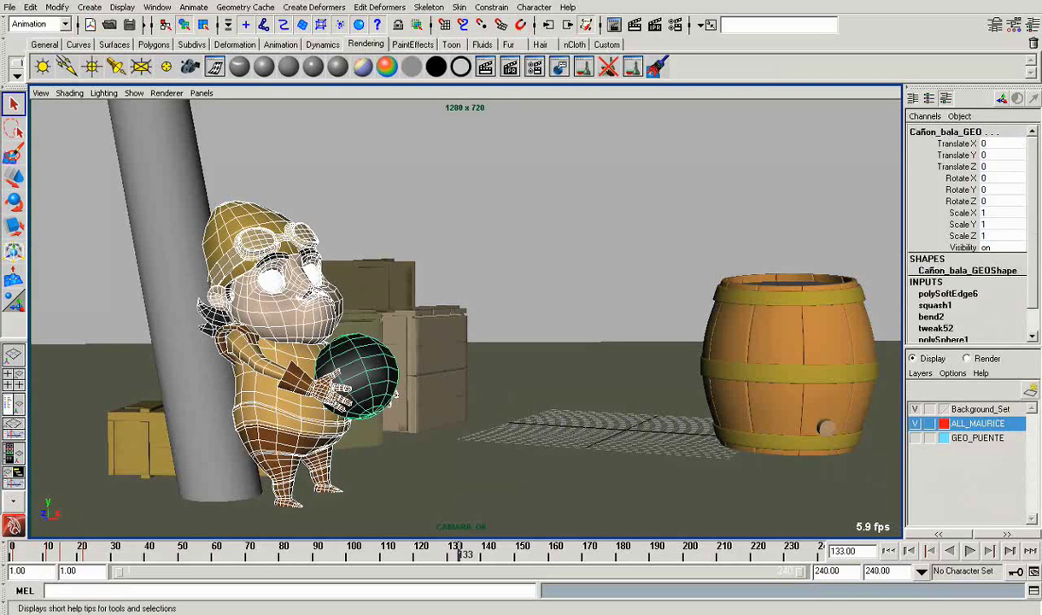
left_click_drag(291, 207, 765, 158)
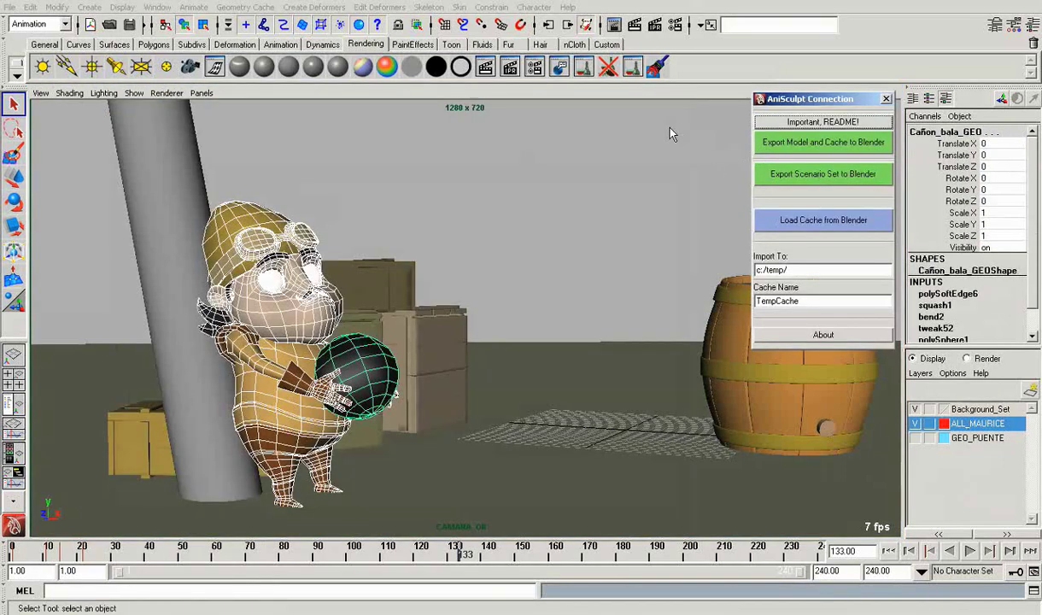
Step: Read the README note, then export the model and cache to Blender, overwriting TempCache
left_click(811, 122)
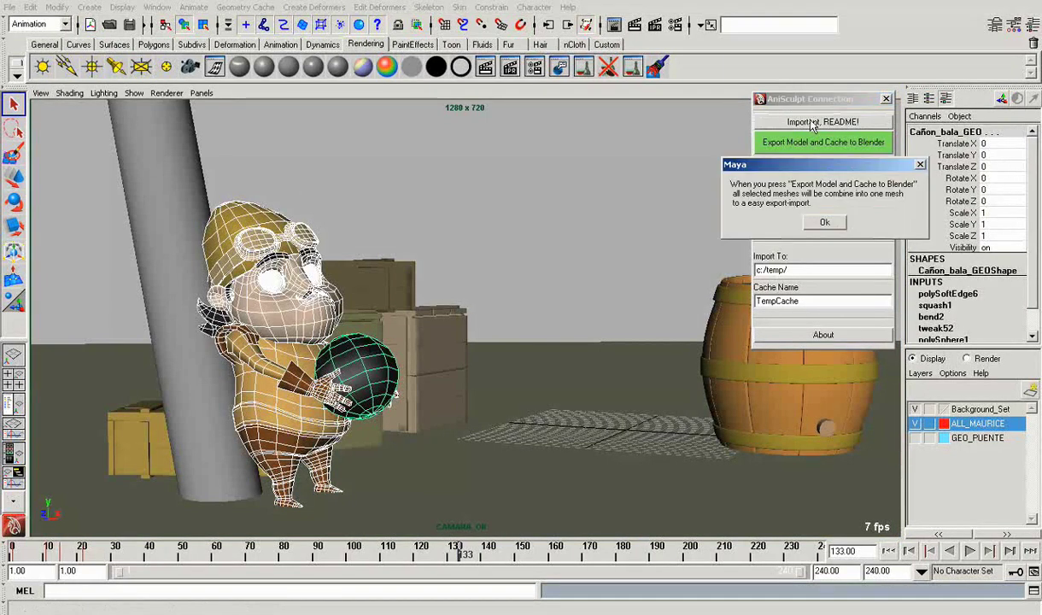
left_click(822, 222)
left_click(816, 142)
left_click(771, 209)
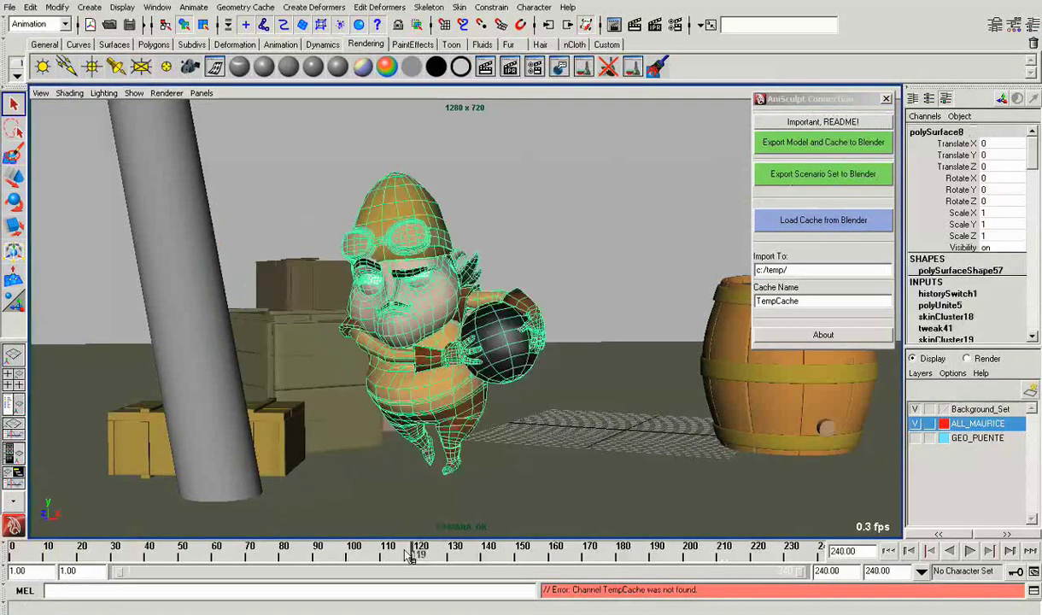
Step: Select every Background_Set layer object and export it as the scenario set, overwriting the file
left_click(918, 410)
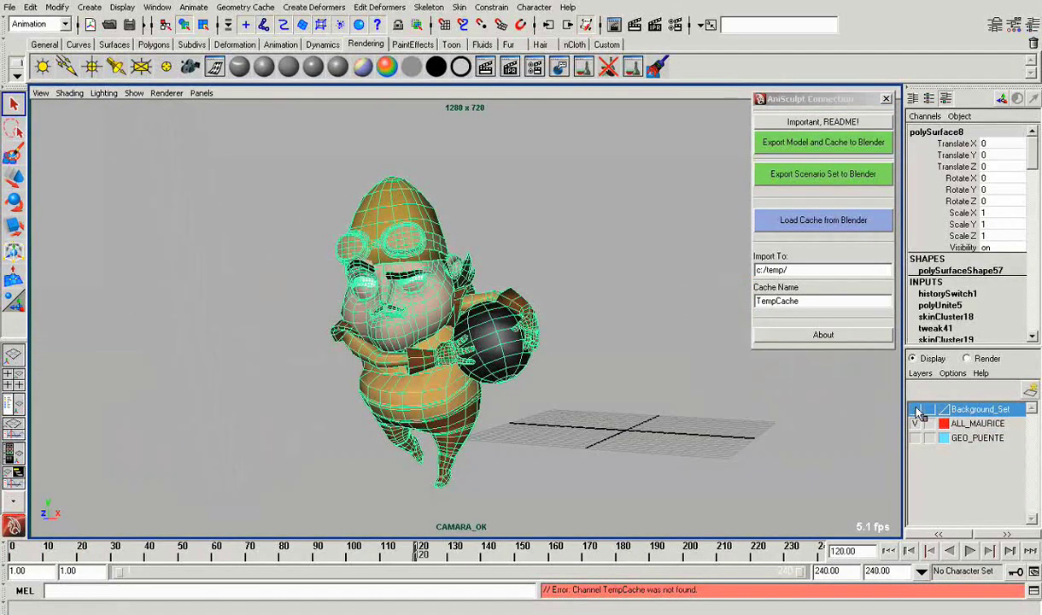
left_click(916, 410)
right_click(980, 412)
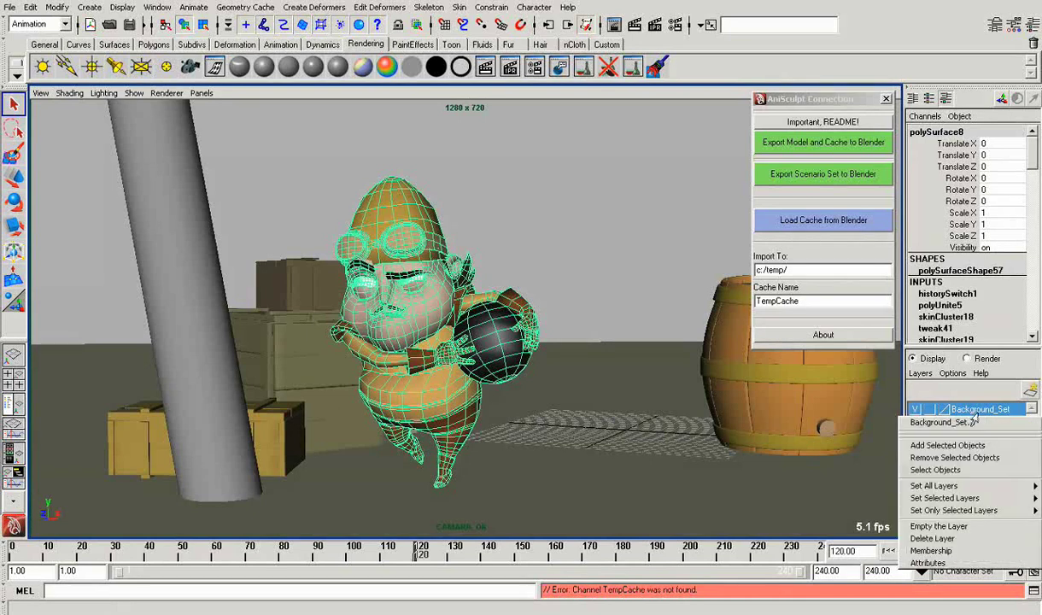
left_click(935, 471)
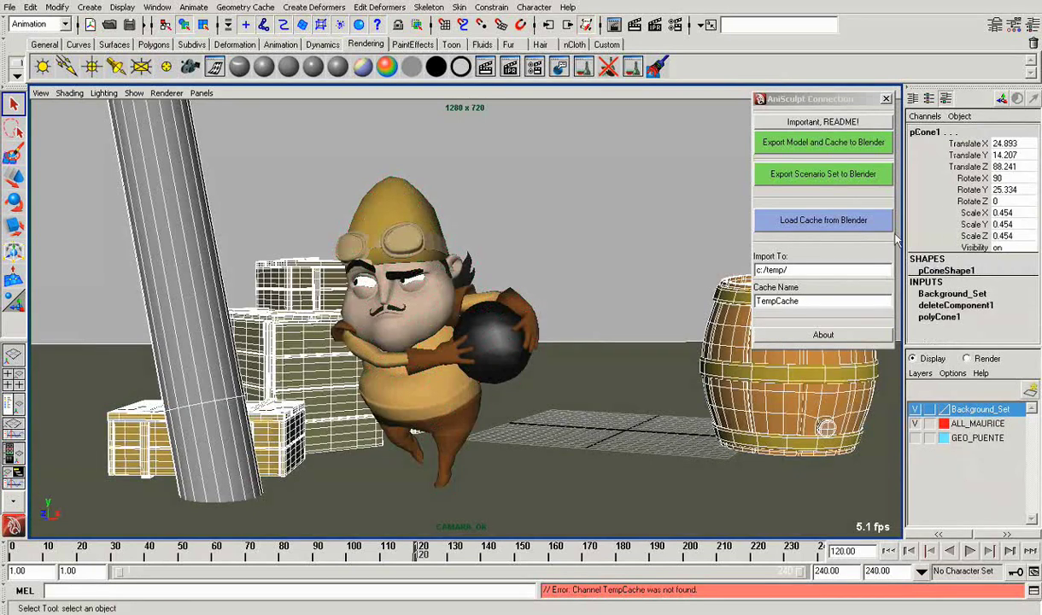
left_click(768, 174)
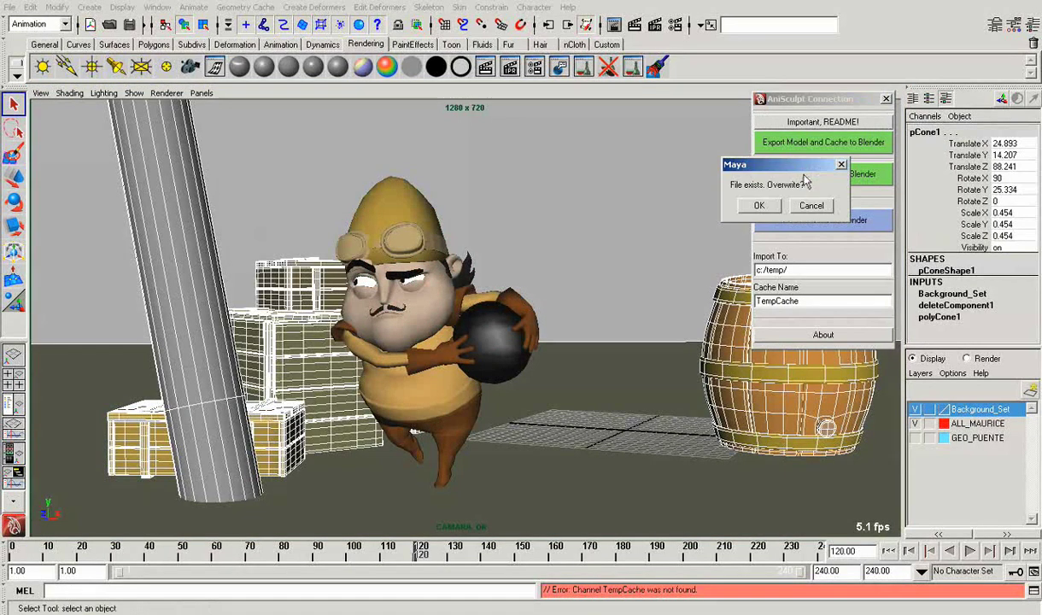
left_click(766, 208)
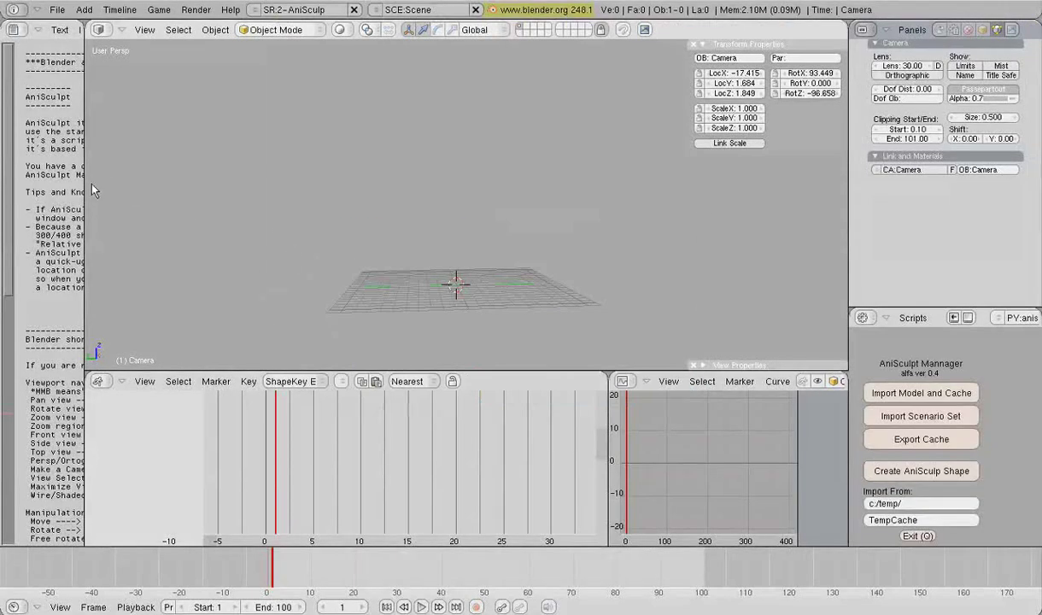
Step: Widen the text panel to read the Quick Start, AniSculpt and shortcuts headings, then collapse it
mouse_move(83, 186)
left_mouse_down()
mouse_move(191, 174)
mouse_move(324, 186)
mouse_move(487, 180)
left_mouse_up()
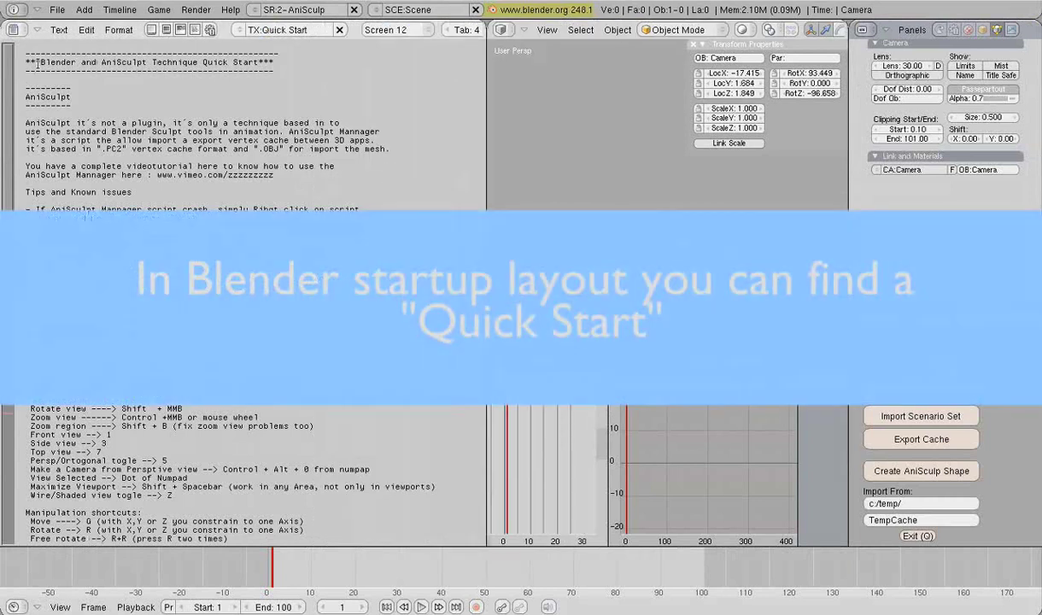
mouse_move(38, 62)
left_mouse_down()
mouse_move(243, 68)
mouse_move(252, 83)
left_mouse_up()
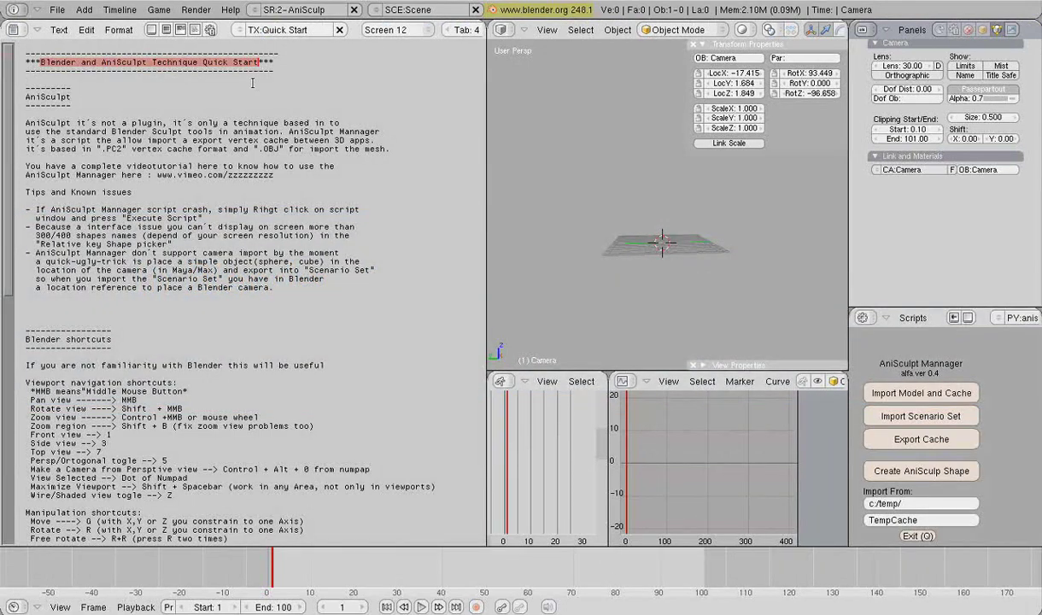
left_click_drag(25, 97, 72, 97)
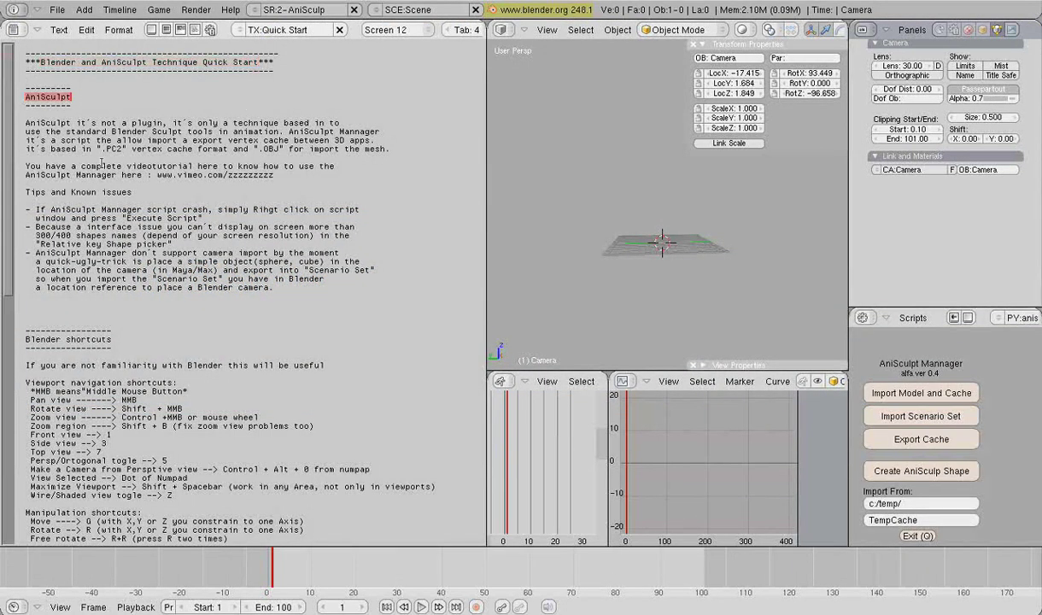
left_click_drag(108, 339, 27, 339)
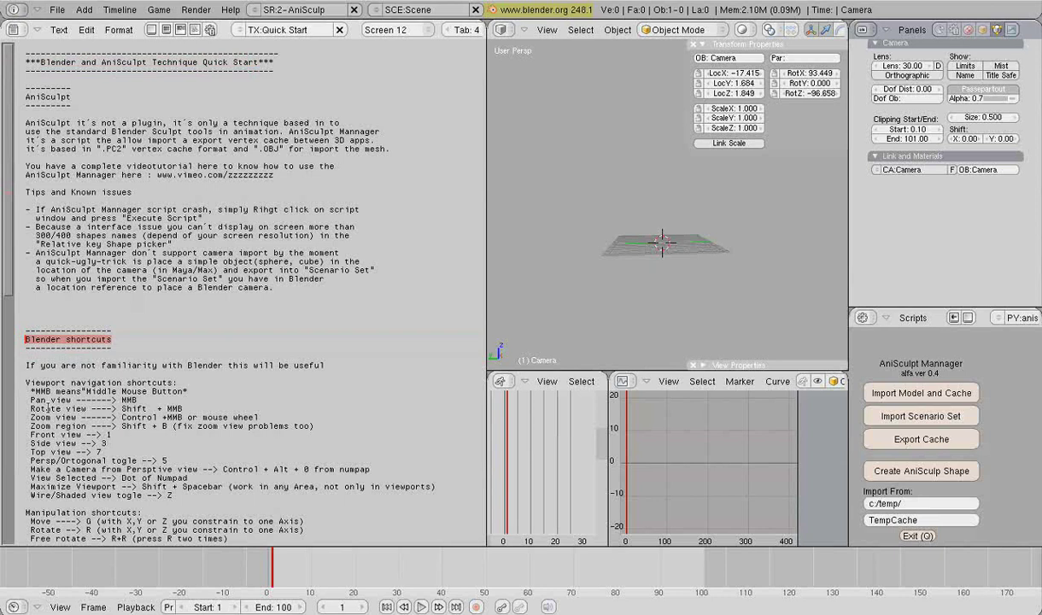
mouse_move(485, 228)
left_mouse_down()
mouse_move(27, 265)
mouse_move(34, 272)
left_mouse_up()
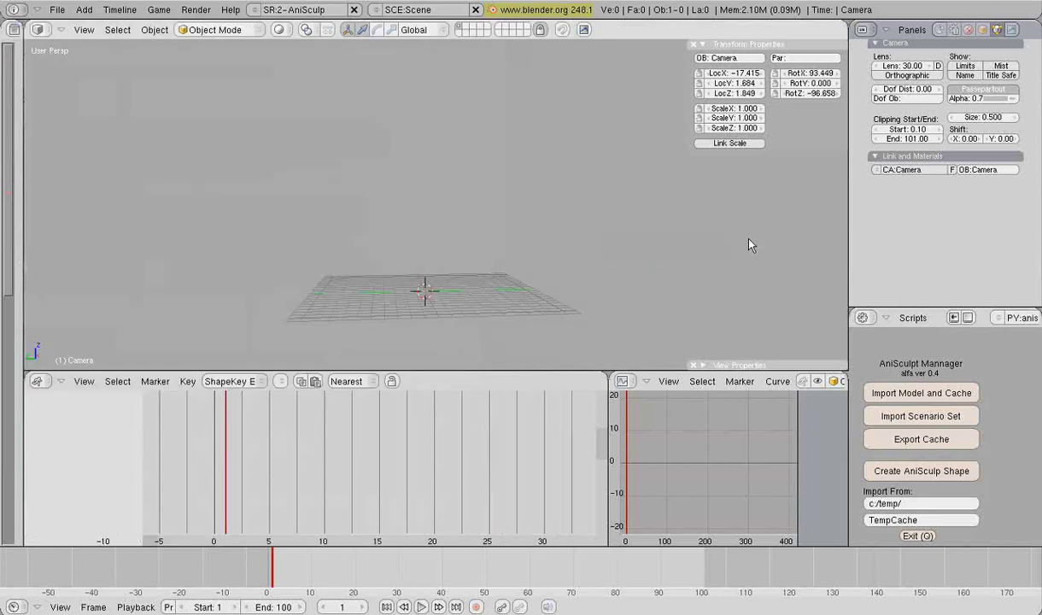
Step: Import the TempCache point cache with frame offset 0, then orbit so the character faces front
left_click(930, 393)
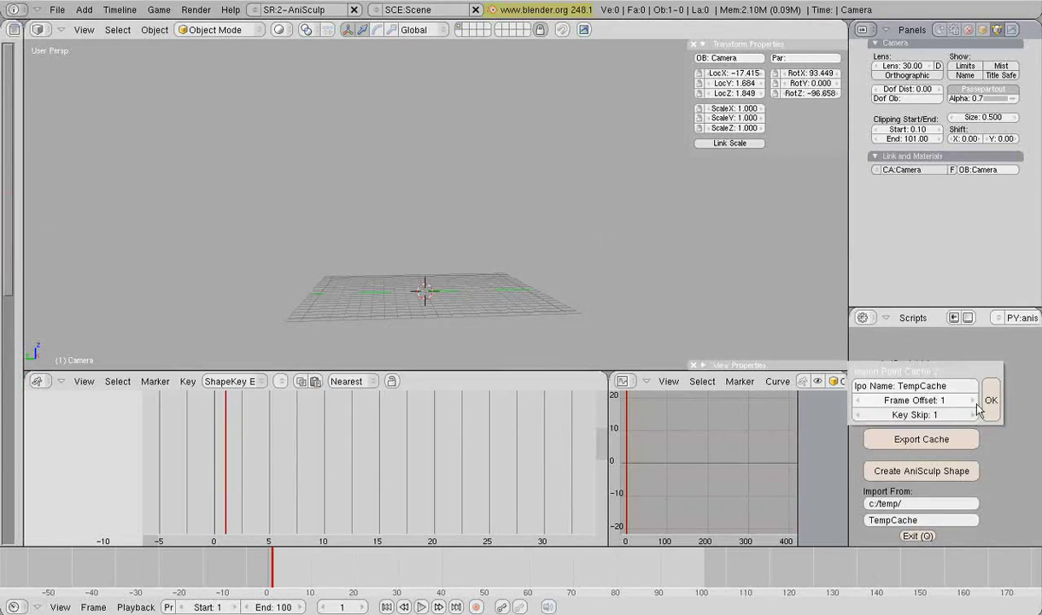
left_click(861, 405)
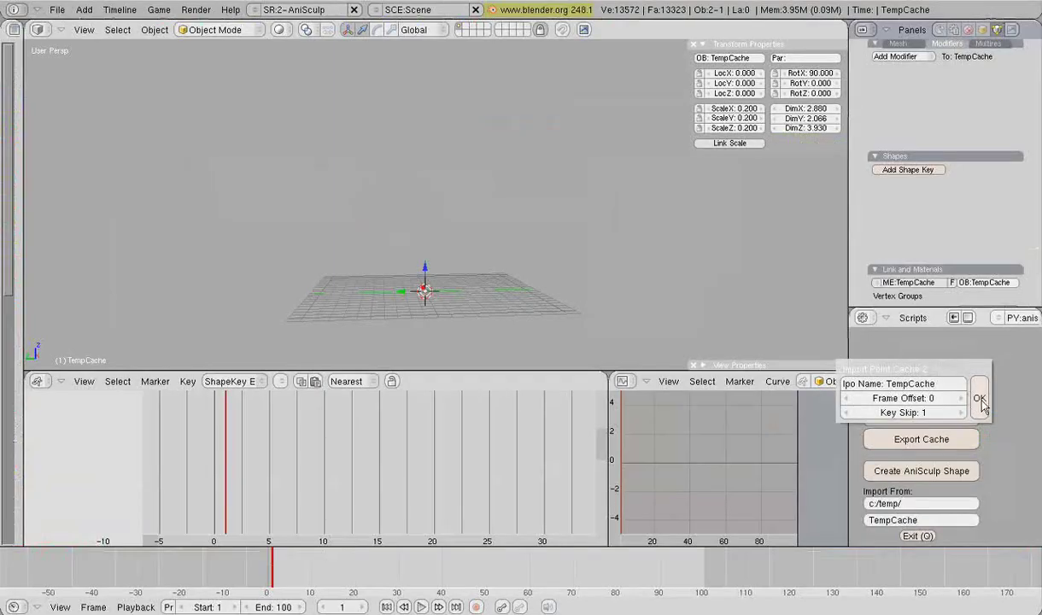
left_click(978, 398)
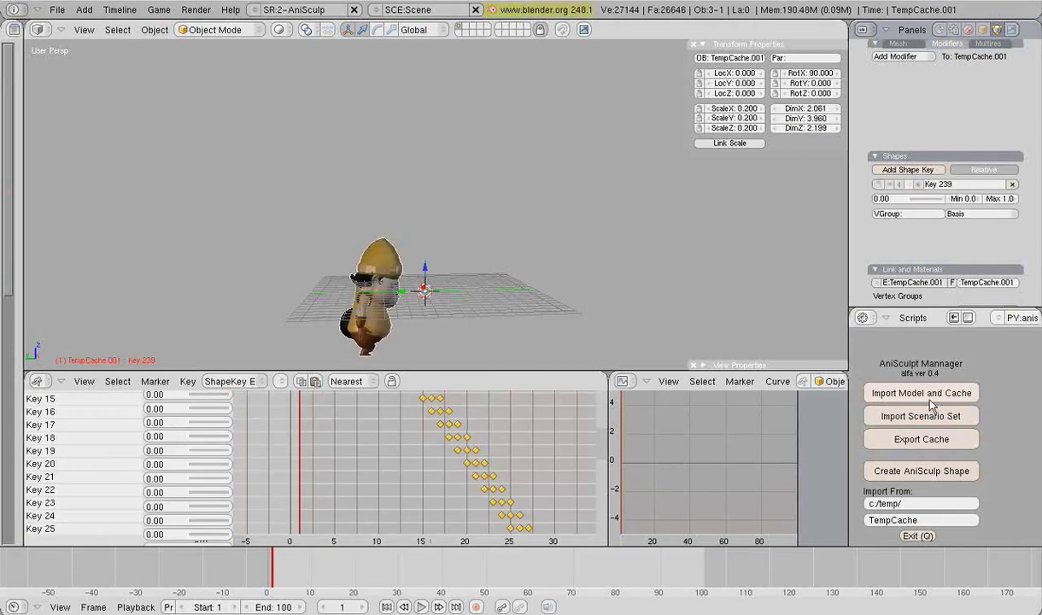
mouse_move(568, 259)
middle_mouse_down()
mouse_move(395, 270)
mouse_move(470, 245)
mouse_move(460, 239)
middle_mouse_up()
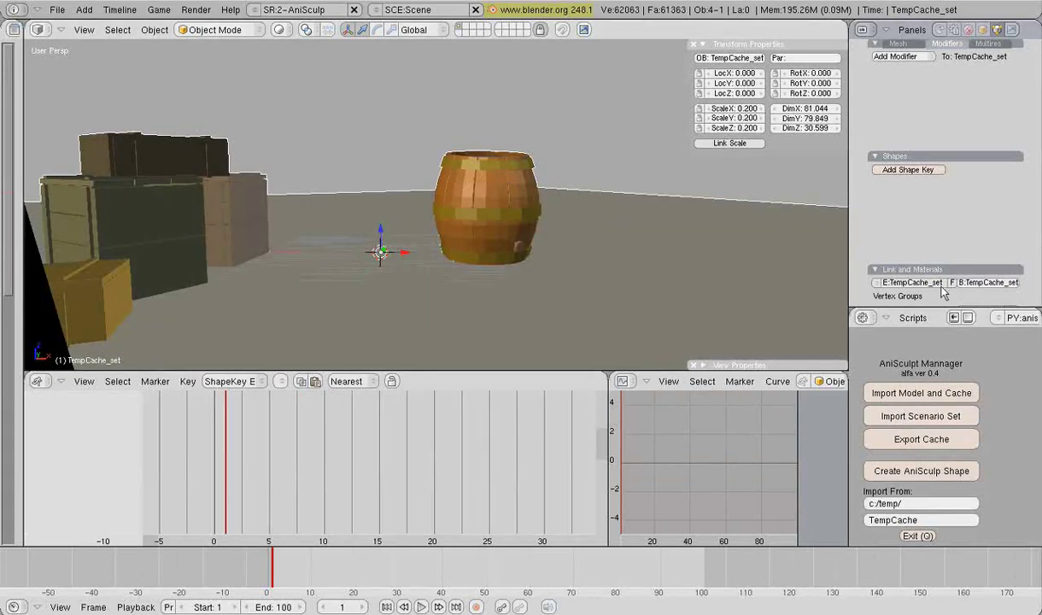
Step: Smooth-shade the imported barrel set and scrub ahead until the character appears
scroll(944, 293, "down", 2)
scroll(1001, 221, "down", 2)
left_click(959, 257)
middle_click_drag(818, 261, 691, 261)
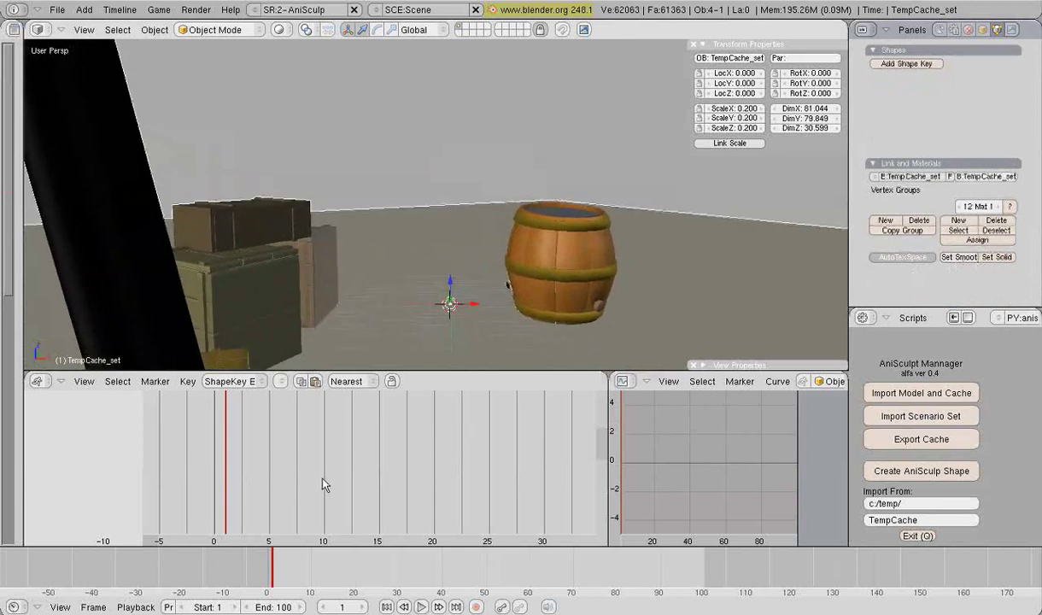
left_click_drag(251, 476, 548, 453)
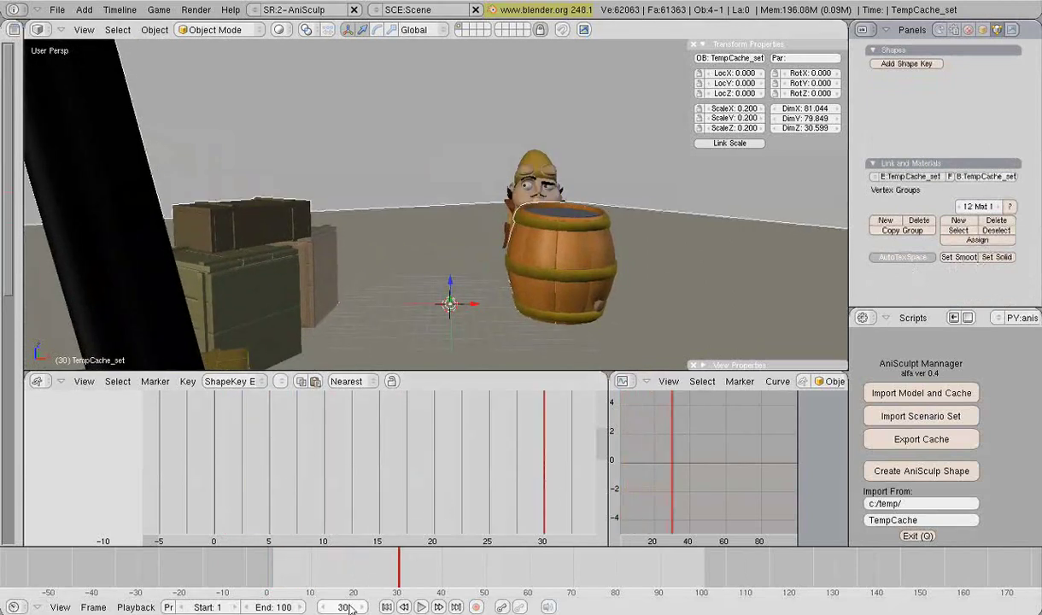
Step: Set the animation's end frame to 280
left_click(278, 607)
type("280")
key("Return")
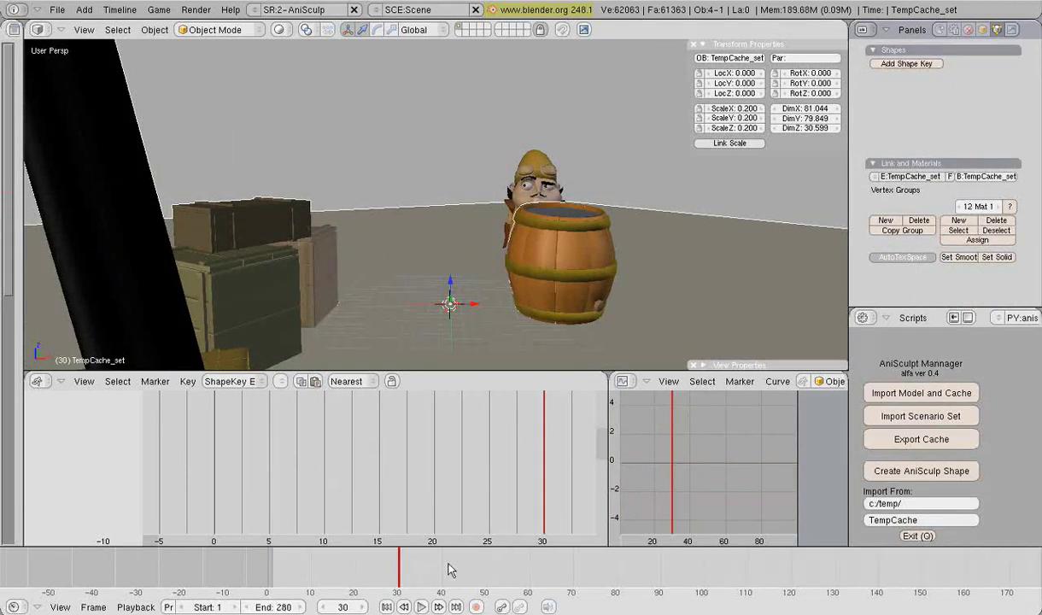
Step: Scrub the extended timeline through frames 89, 166 and 243, then back to 133
middle_click_drag(485, 569, 344, 580, "ctrl")
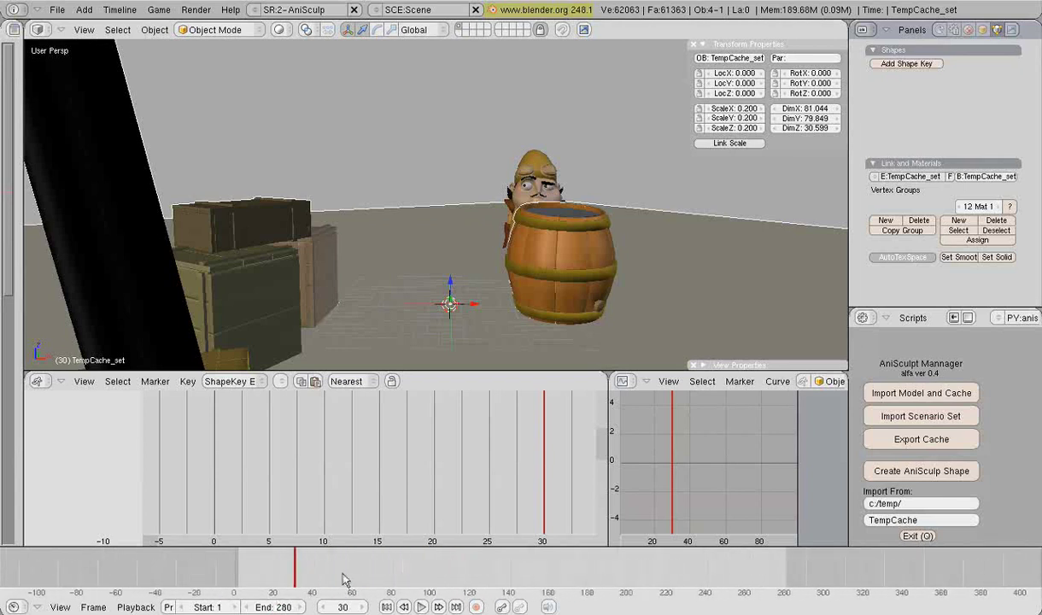
left_click(410, 572)
left_click_drag(452, 578, 561, 572)
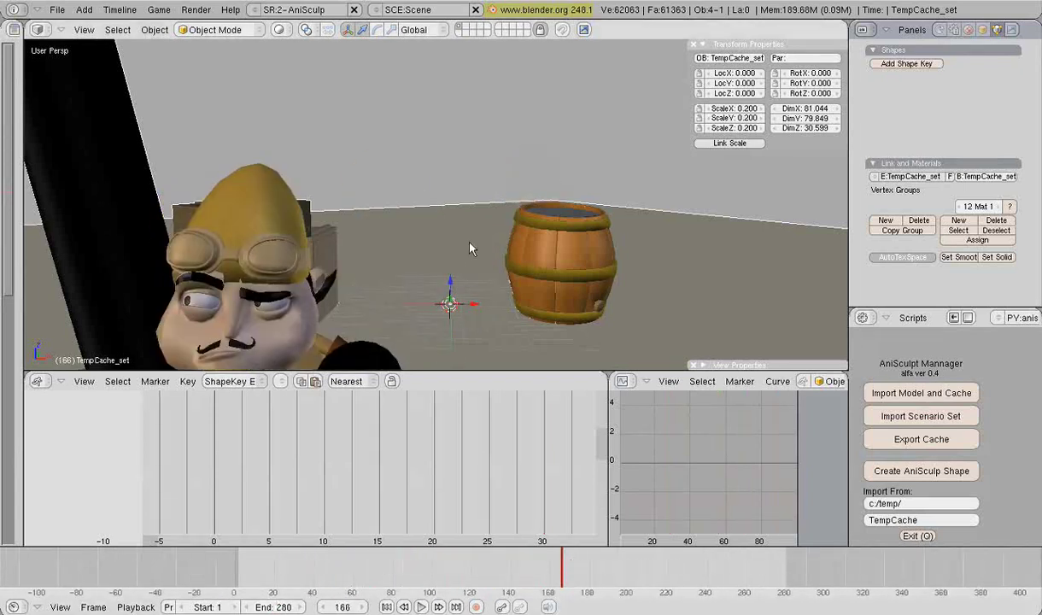
middle_click_drag(450, 289, 489, 229)
mouse_move(564, 574)
left_mouse_down()
mouse_move(714, 572)
mouse_move(498, 574)
left_mouse_up()
mouse_move(372, 248)
middle_mouse_down()
mouse_move(405, 261)
mouse_move(154, 215)
middle_mouse_up()
scroll(406, 260, "down", 5)
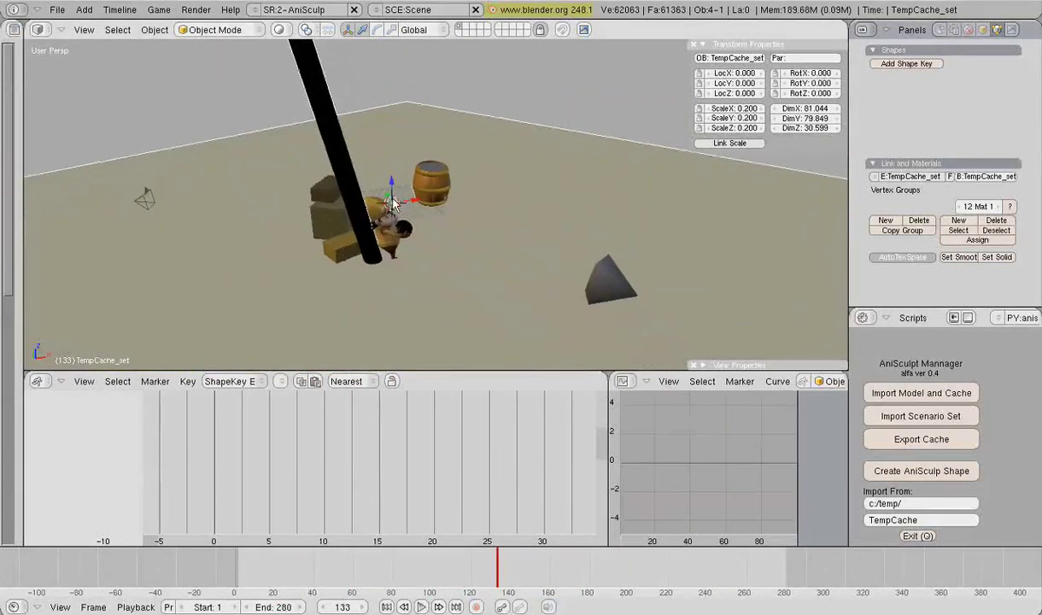
Step: With closest-element snapping on, move the camera beside the cone
right_click(156, 212)
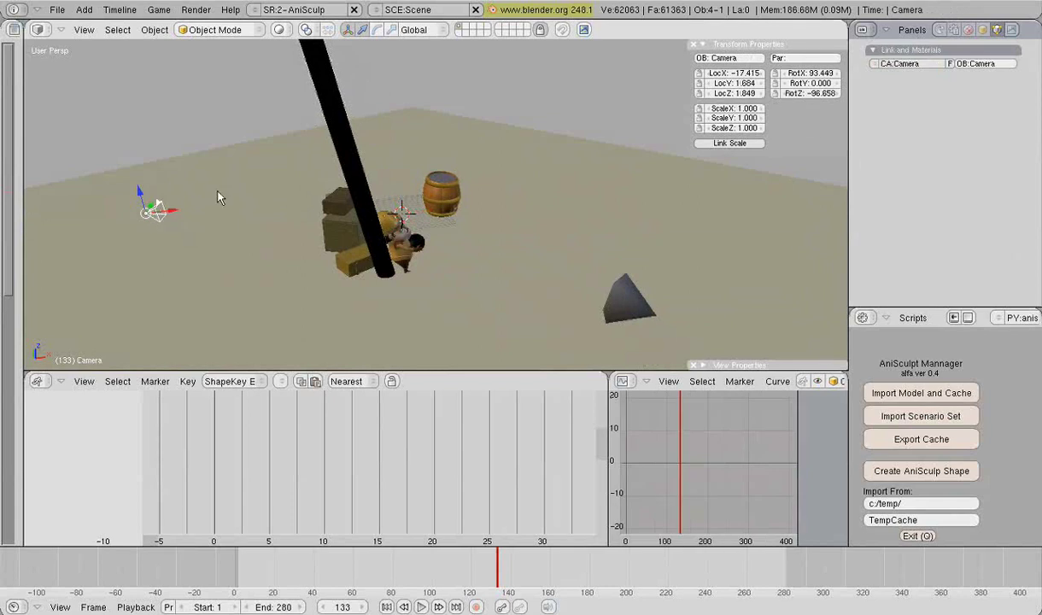
left_click(562, 30)
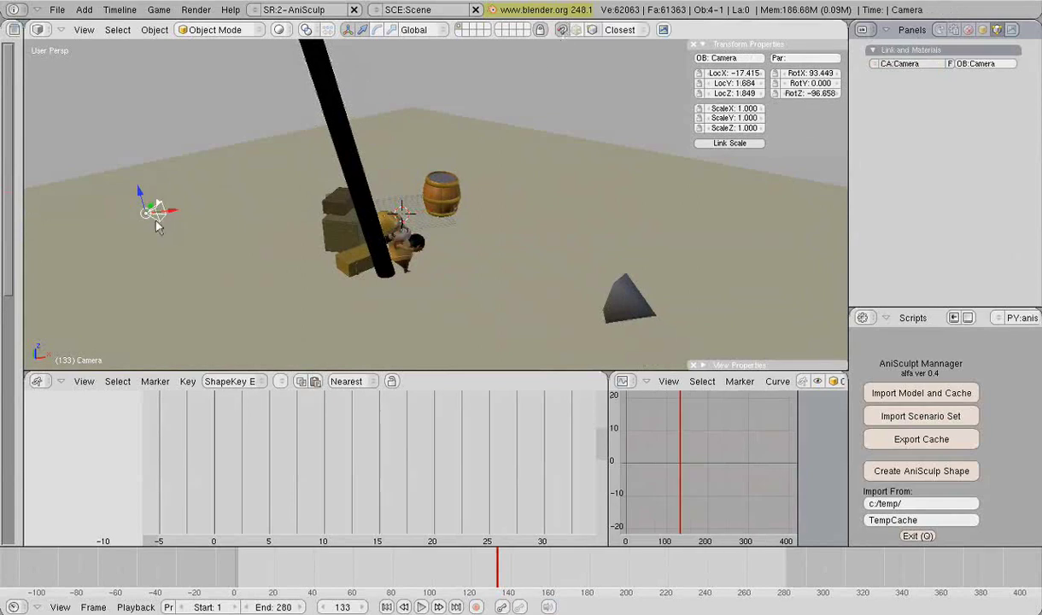
key("g")
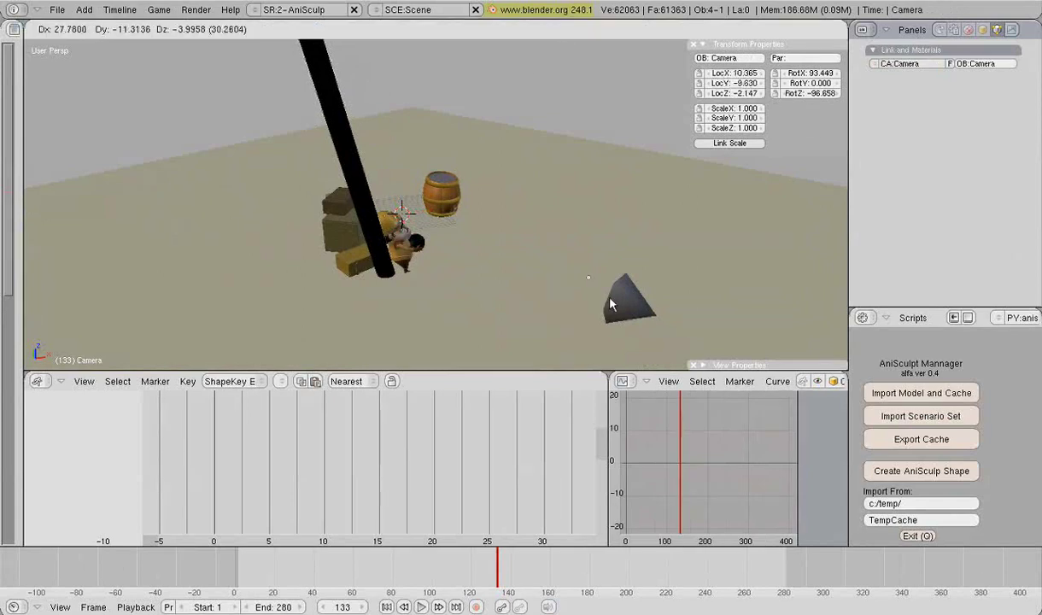
left_click(654, 320)
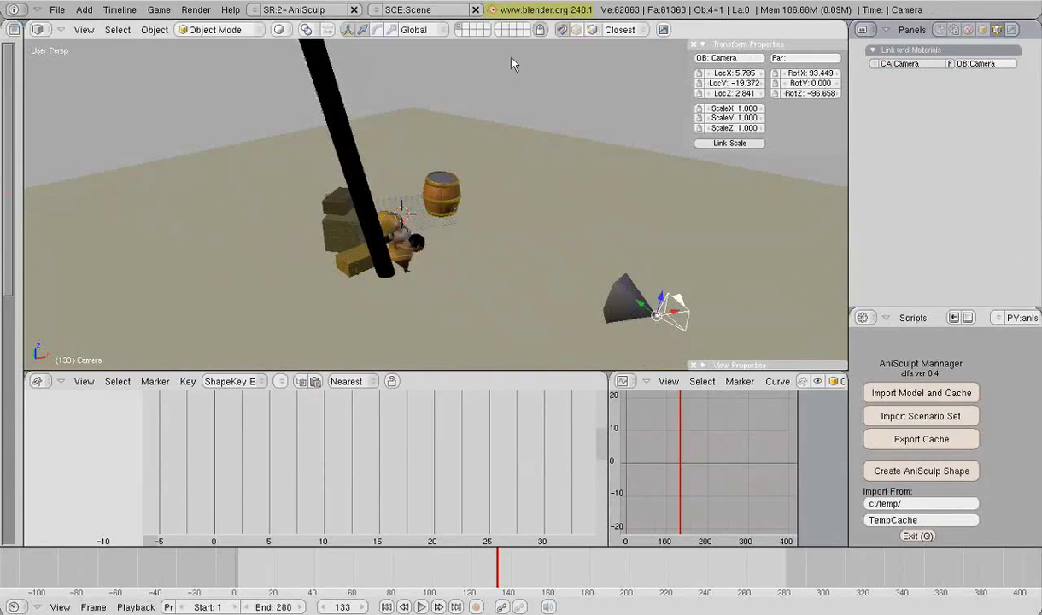
Step: Rotate the camera in Normal orientation to face the character and barrel
left_click(362, 30)
left_click(414, 30)
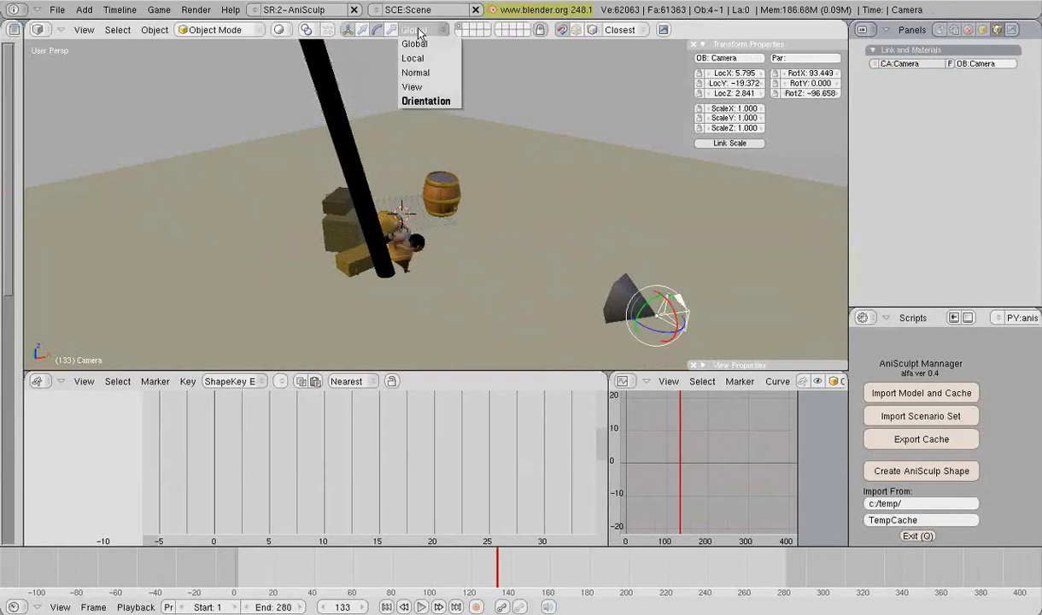
left_click(418, 70)
left_click_drag(649, 335, 686, 321)
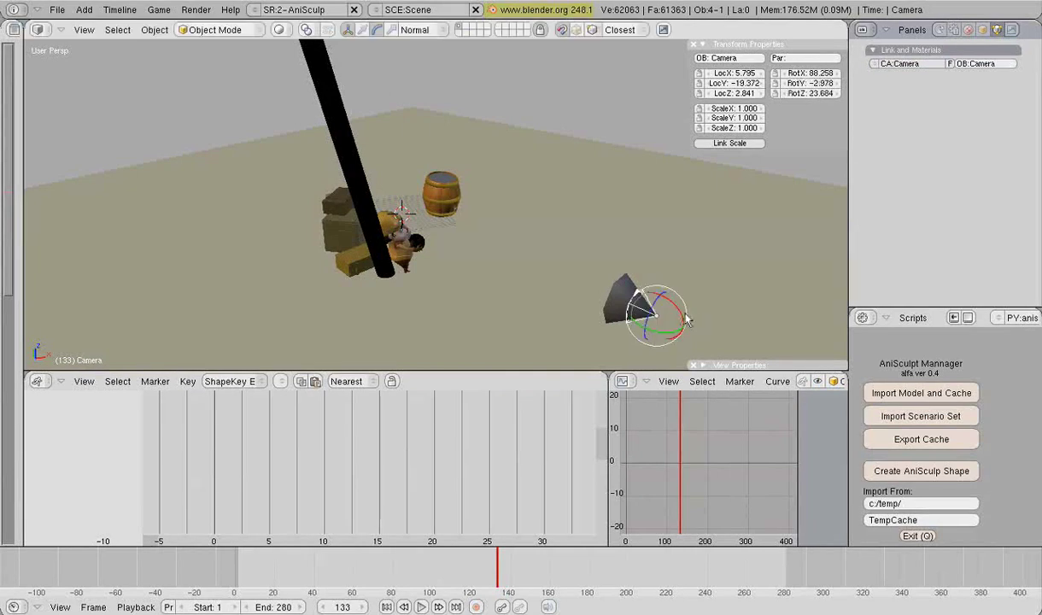
mouse_move(563, 282)
middle_mouse_down()
mouse_move(455, 228)
mouse_move(455, 243)
middle_mouse_up()
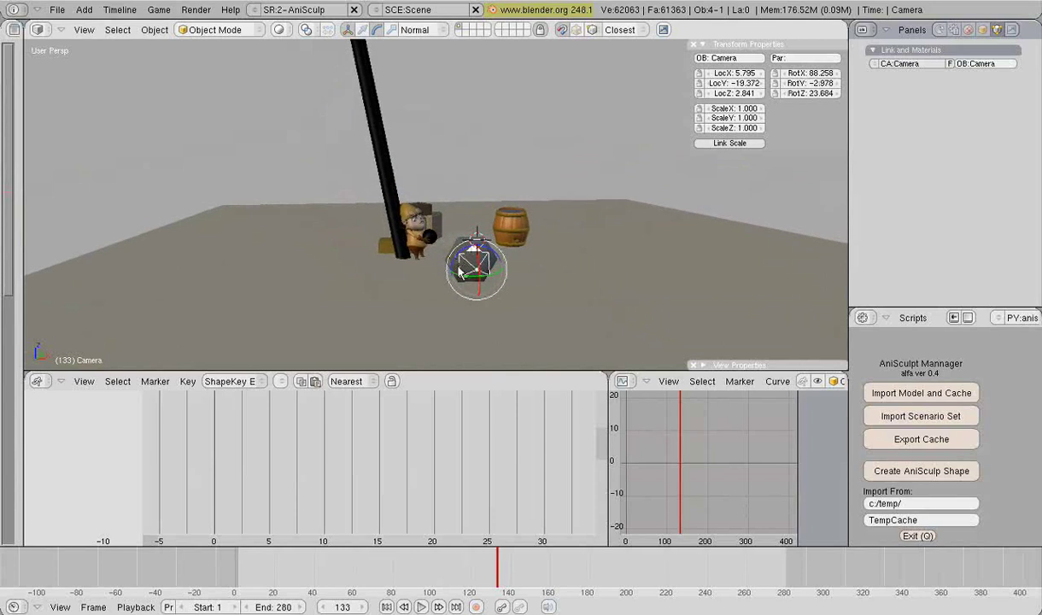
middle_click_drag(413, 212, 435, 211)
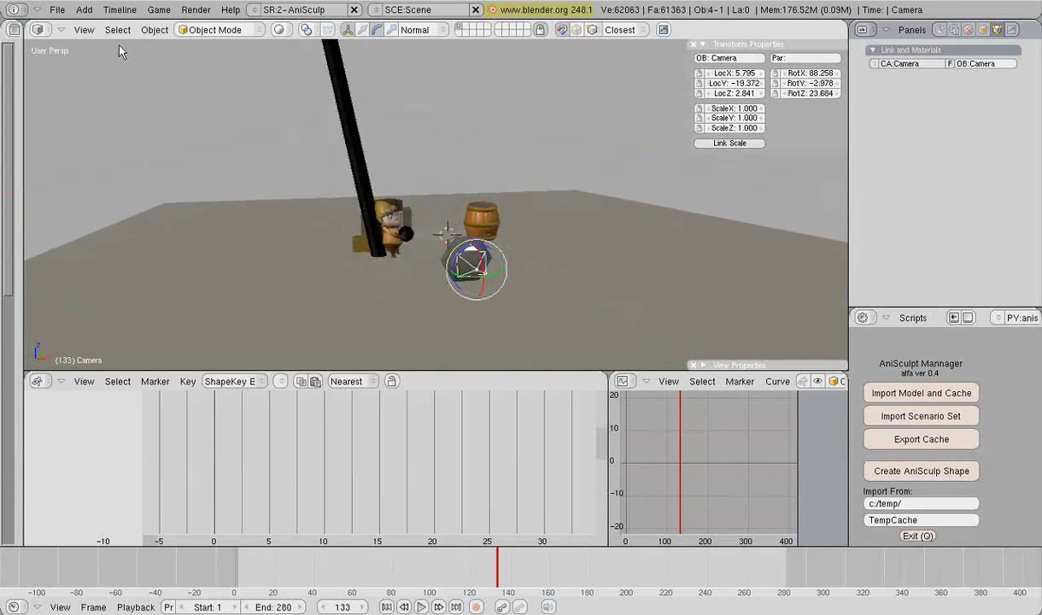
Step: Look through the scene camera, go to frame 34 and tilt the camera shot
left_click(84, 30)
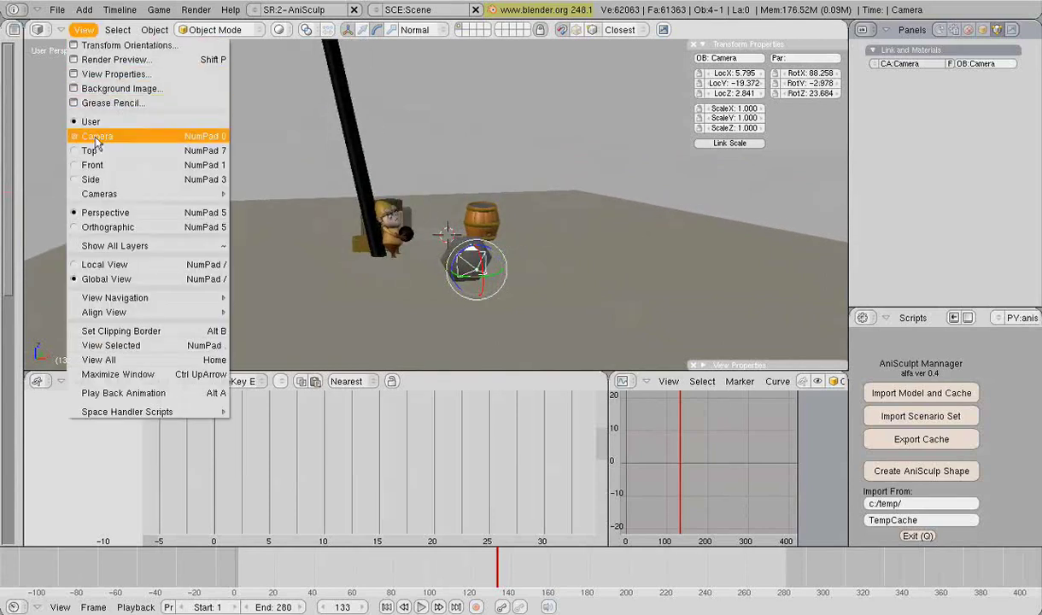
left_click(97, 138)
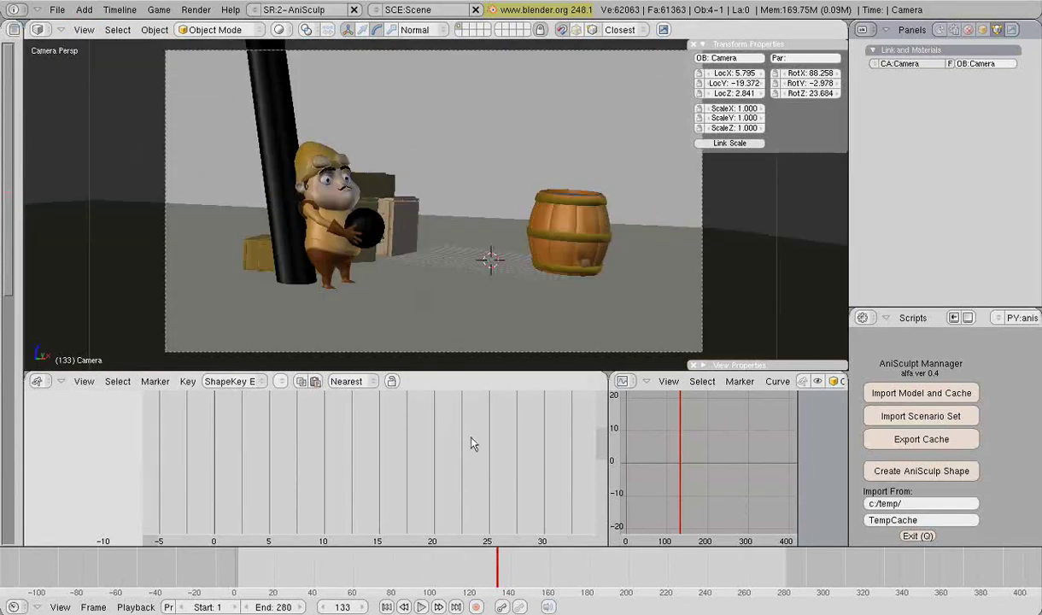
left_click_drag(471, 439, 588, 431)
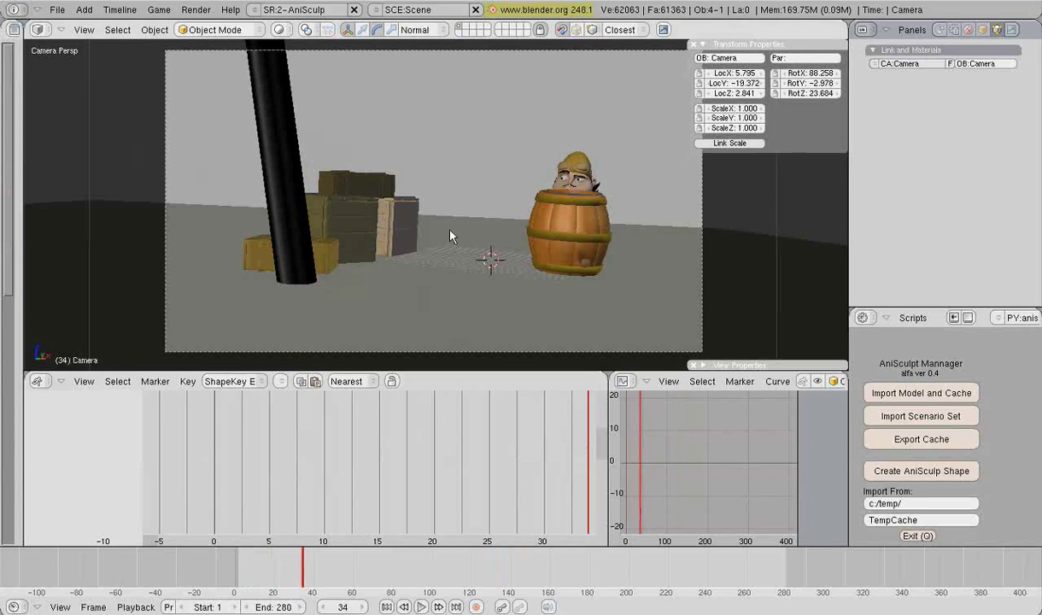
key("r")
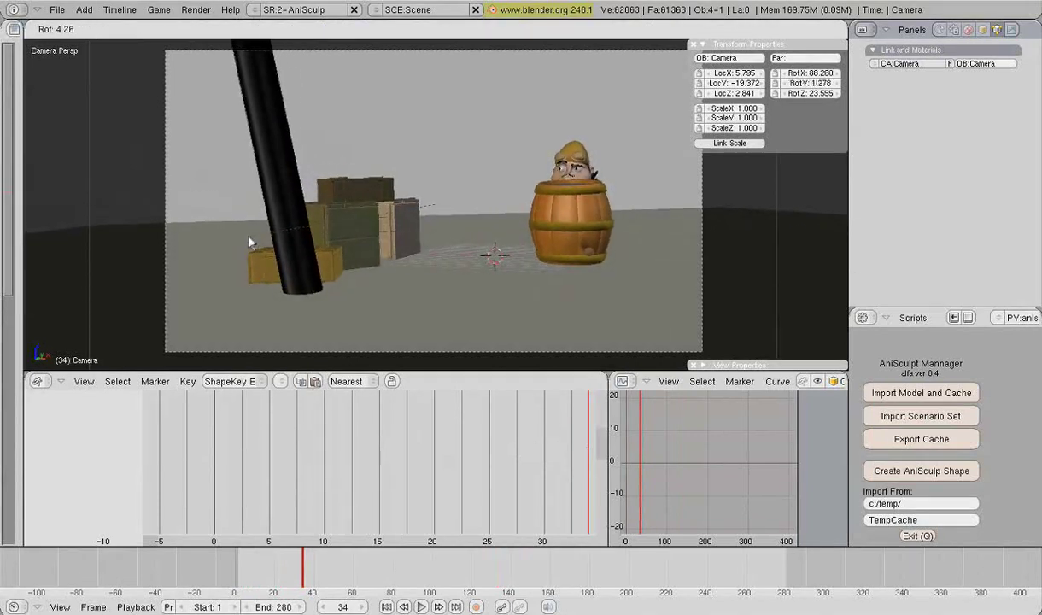
left_click(250, 242)
Step: Play the animation through the camera, return to frame 157 and select TempCache.001
key("shift+alt+a")
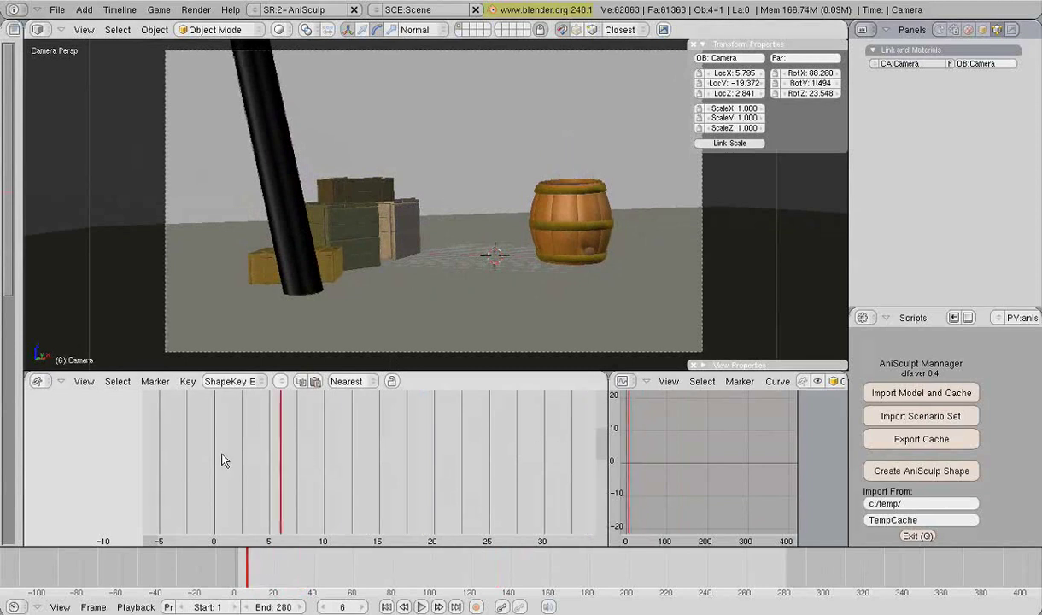
scroll(482, 475, "down", 3)
scroll(389, 496, "down", 3)
scroll(432, 506, "down", 2)
scroll(401, 499, "down", 3)
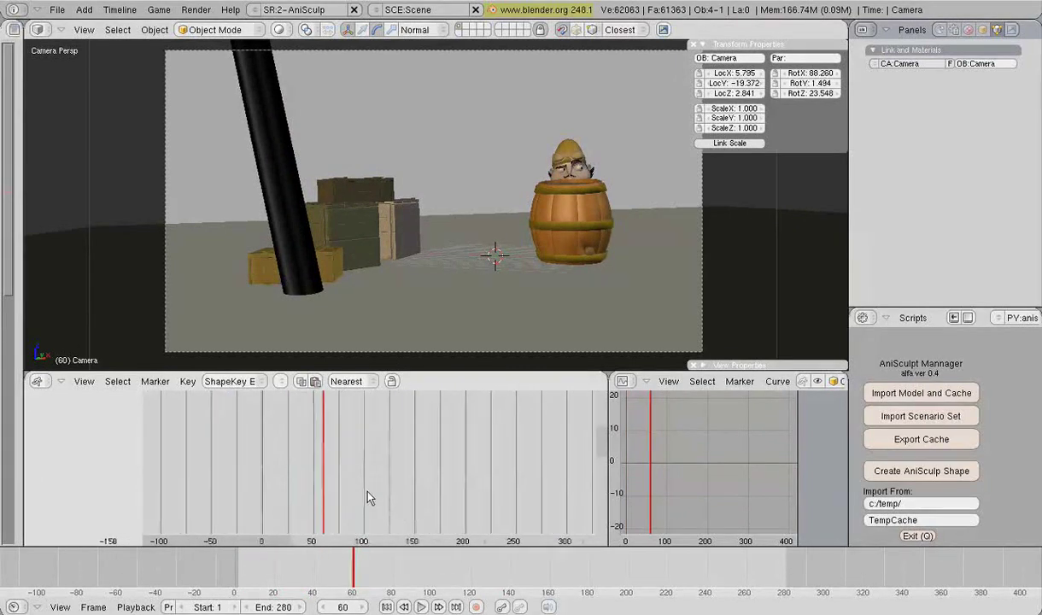
mouse_move(536, 483)
left_mouse_down()
mouse_move(408, 489)
mouse_move(425, 484)
left_mouse_up()
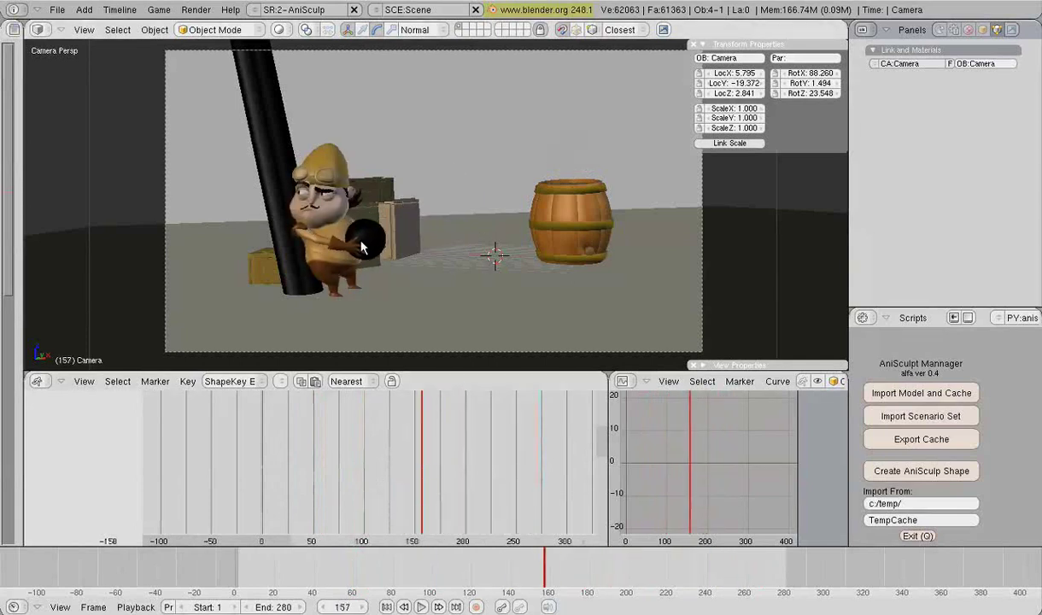
right_click(323, 159)
middle_click_drag(970, 158, 803, 225)
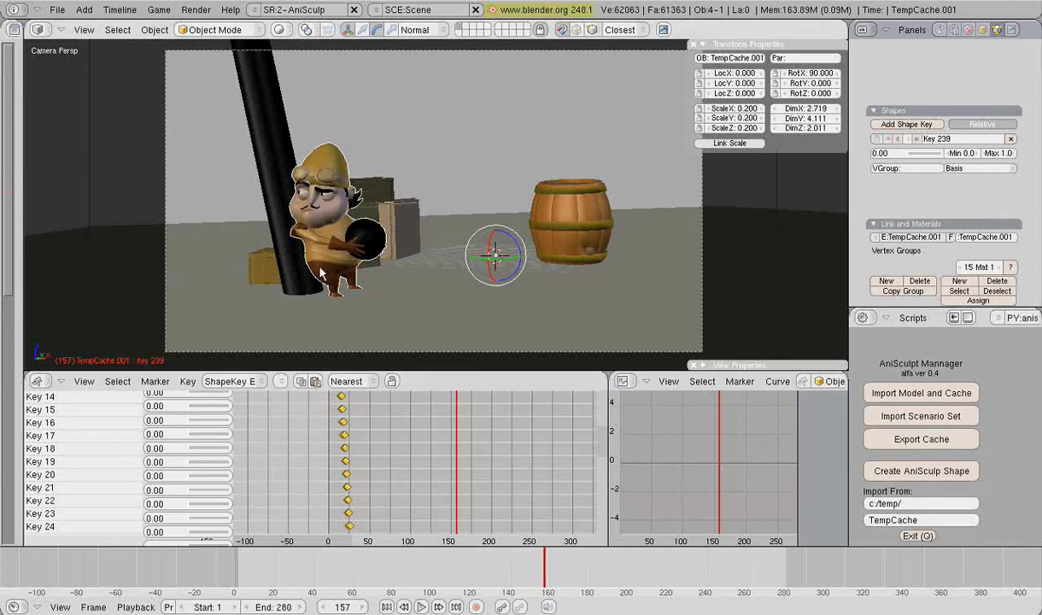
Step: Zoom and pan the ShapeKey timeline to frames 10–140, scrub to frame 122, zoom onto the character
scroll(374, 421, "up", 4)
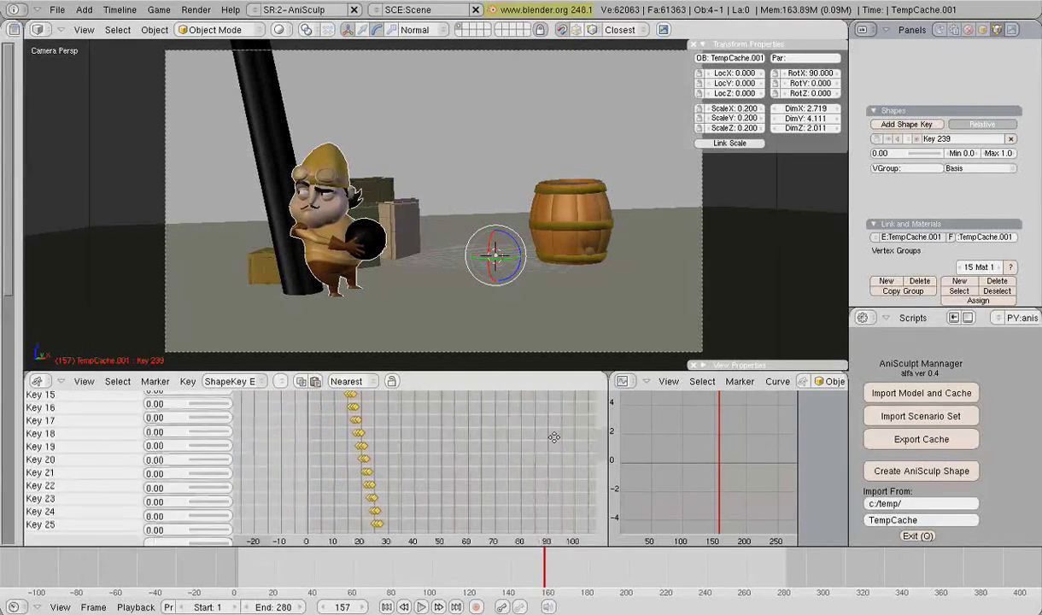
left_click(455, 462)
mouse_move(436, 461)
left_mouse_down()
mouse_move(364, 440)
mouse_move(551, 455)
left_mouse_up()
scroll(368, 261, "up", 4)
left_click(337, 467)
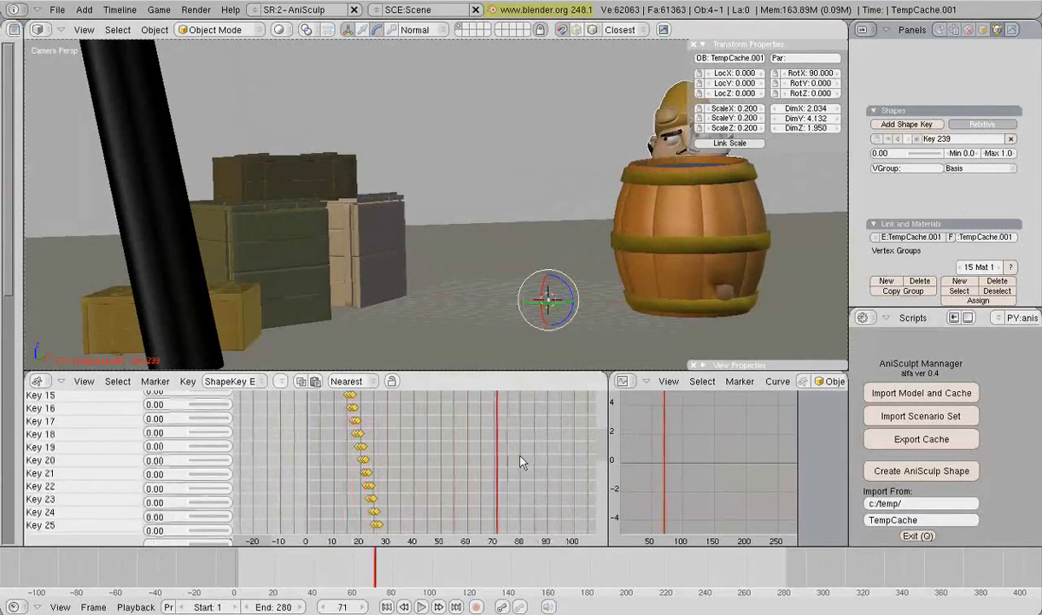
middle_click_drag(550, 455, 466, 437)
mouse_move(466, 436)
left_mouse_down()
mouse_move(551, 467)
mouse_move(549, 485)
mouse_move(547, 473)
left_mouse_up()
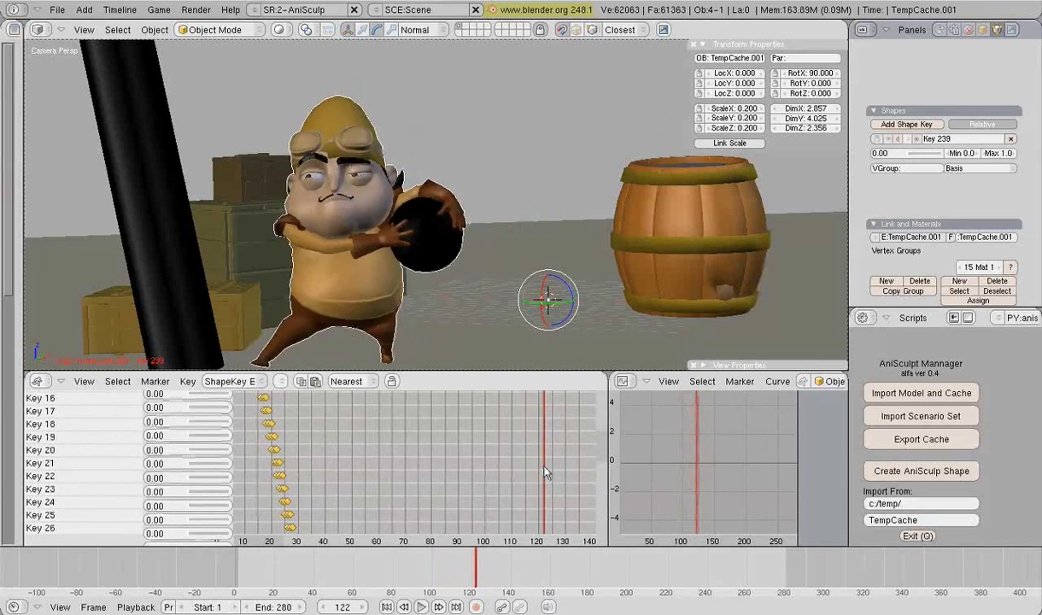
scroll(491, 350, "up", 2)
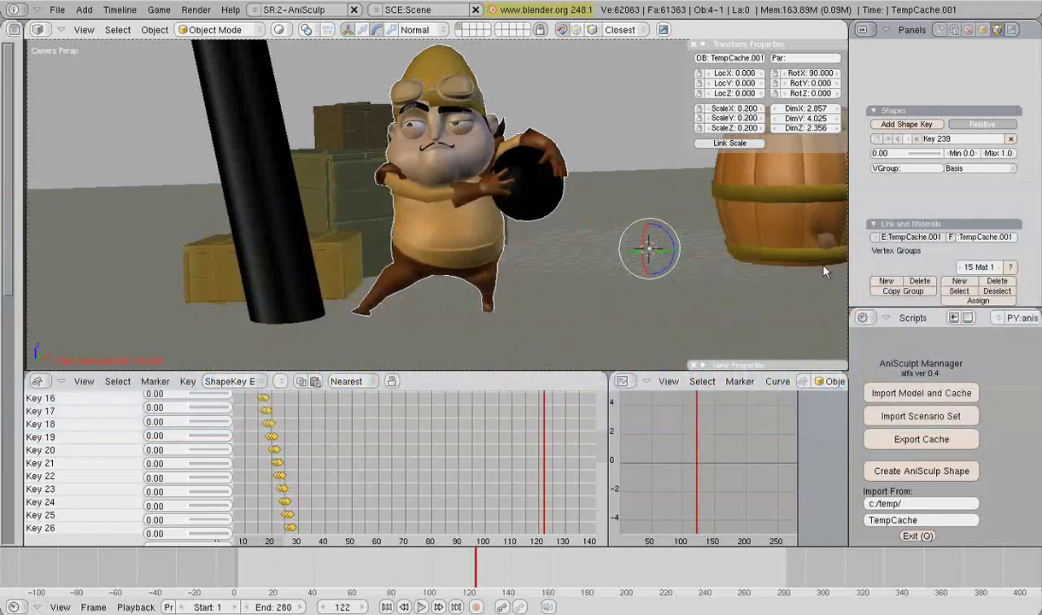
scroll(940, 200, "down", 1)
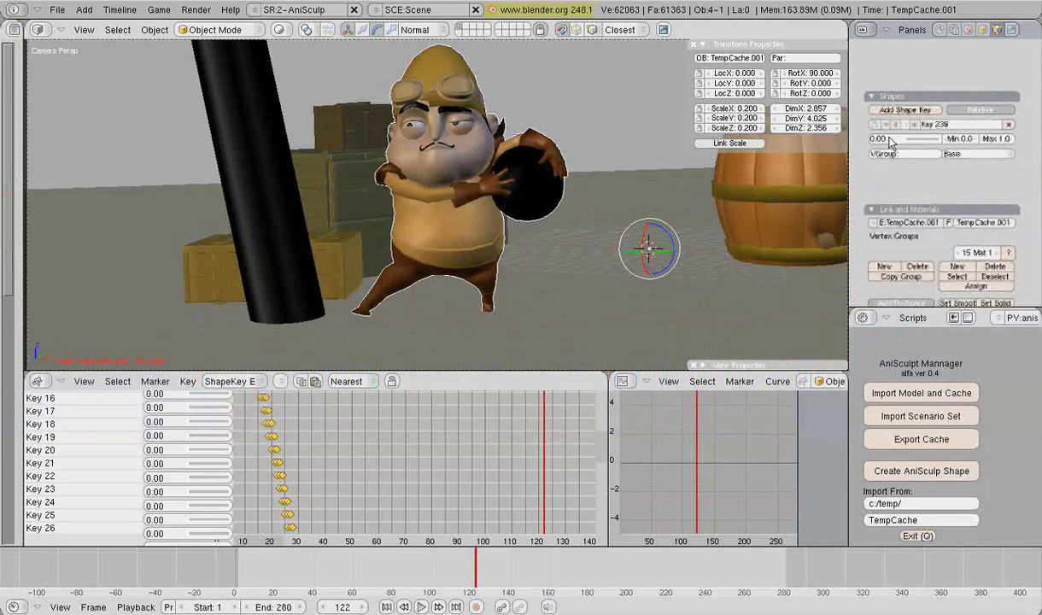
Step: Add a new shape key to the character and name it Frame-122-Sculpt
left_click(905, 114)
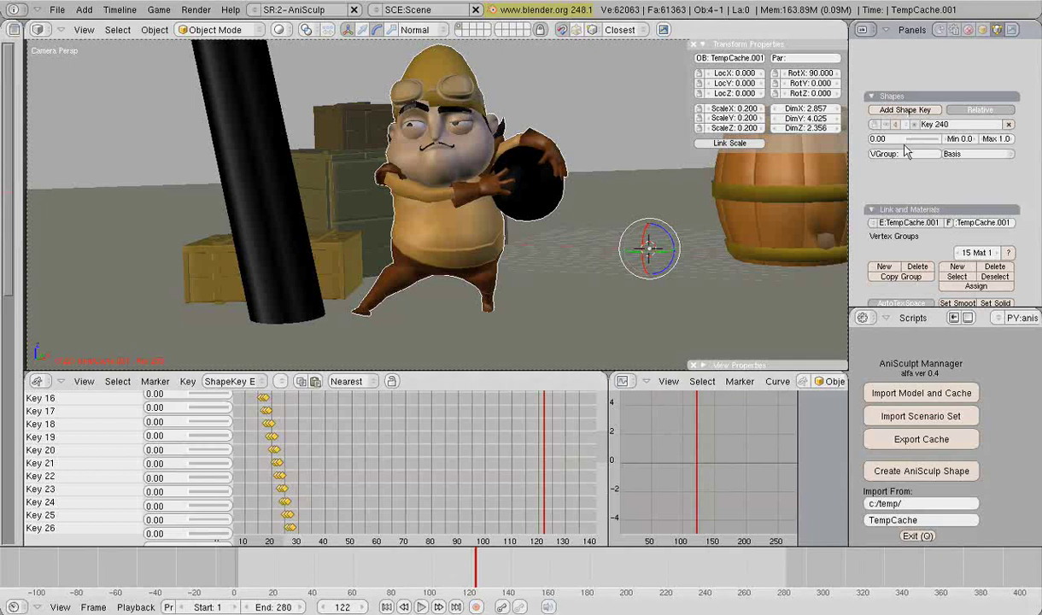
left_click(953, 127)
type("Frame-122_Sculpt")
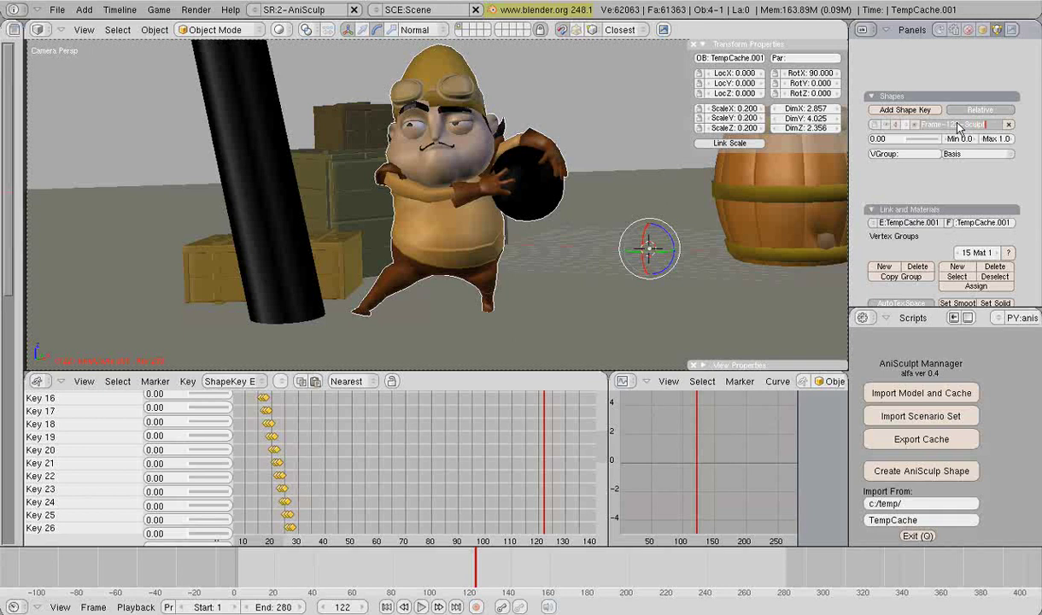
key("Return")
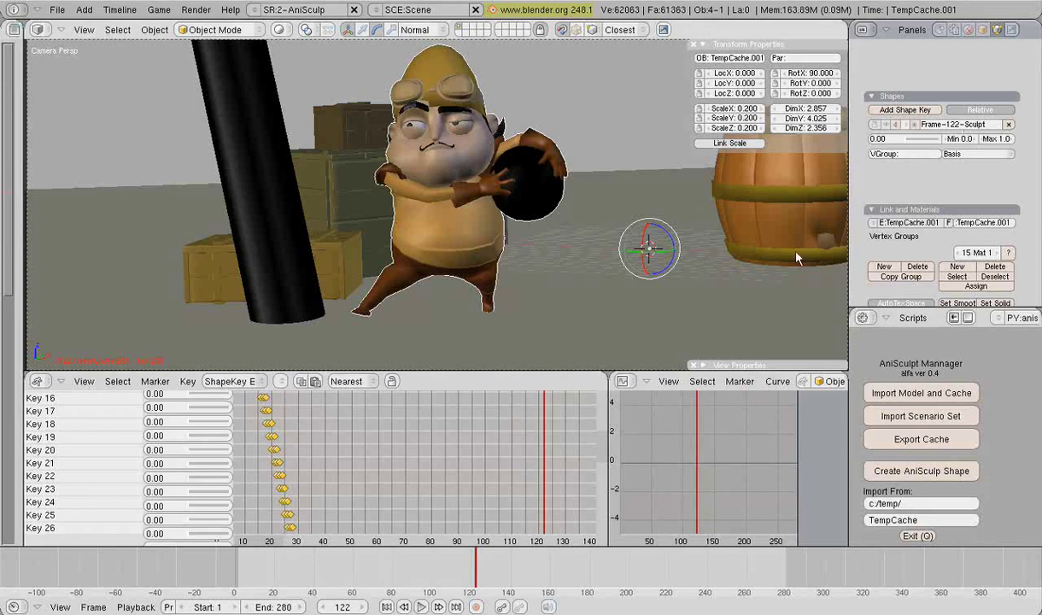
Step: Zoom the keyframe timeline in closer and step the current frame back to 121
middle_click_drag(409, 491, 378, 460, "ctrl")
scroll(377, 460, "down", 6)
mouse_move(457, 458)
middle_mouse_down()
mouse_move(464, 479)
mouse_move(492, 463)
mouse_move(475, 445)
mouse_move(484, 423)
mouse_move(536, 484)
mouse_move(492, 470)
middle_mouse_up()
mouse_move(489, 458)
left_mouse_down()
mouse_move(442, 462)
mouse_move(483, 461)
left_mouse_up()
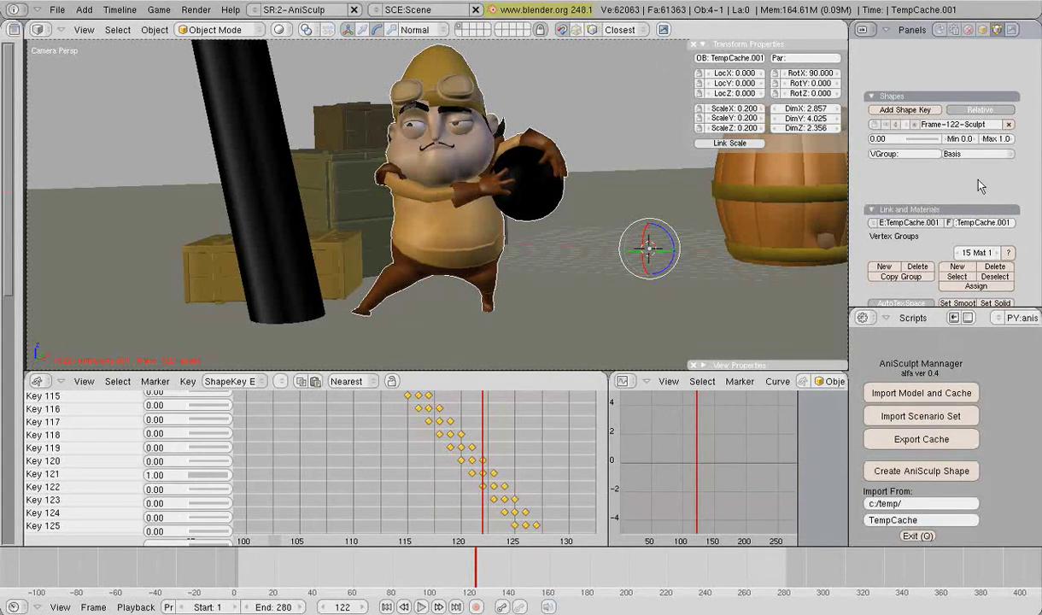
Step: Make Frame-122-Sculpt relative to Key 121 and pin it for isolated sculpting
left_click(944, 154)
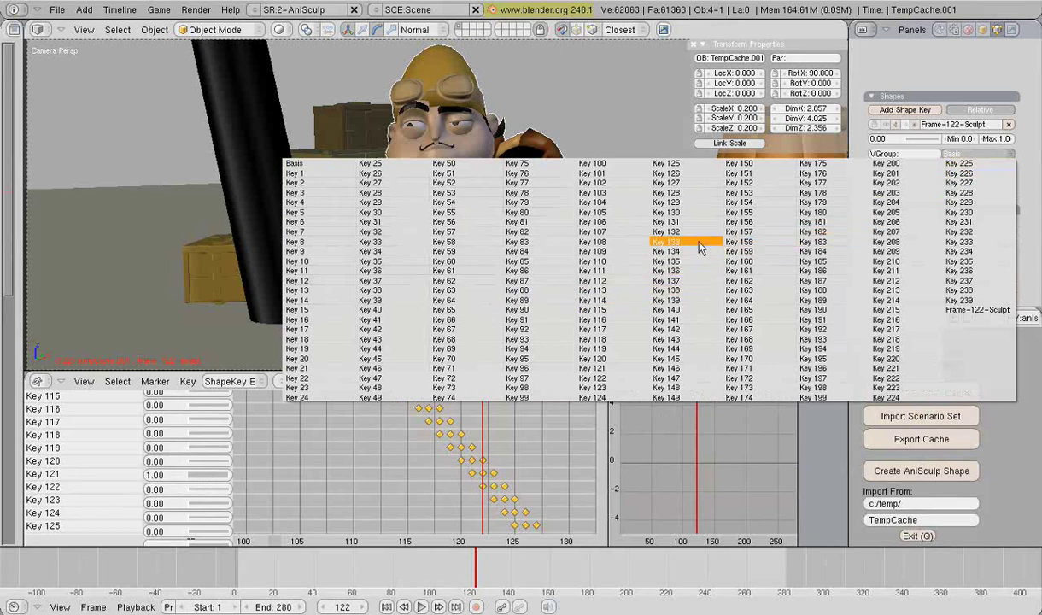
left_click(611, 363)
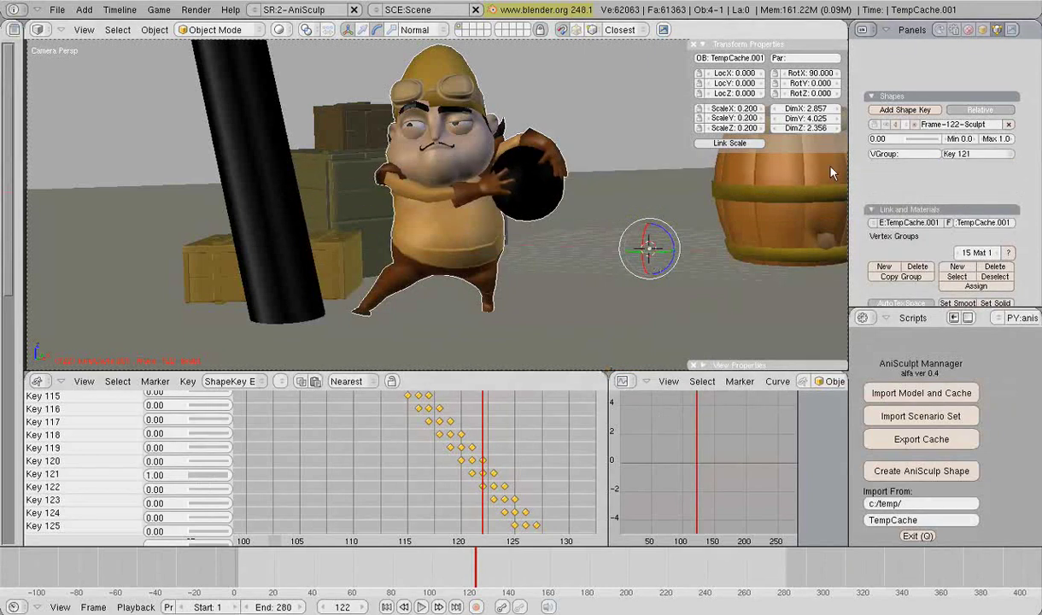
left_click(875, 125)
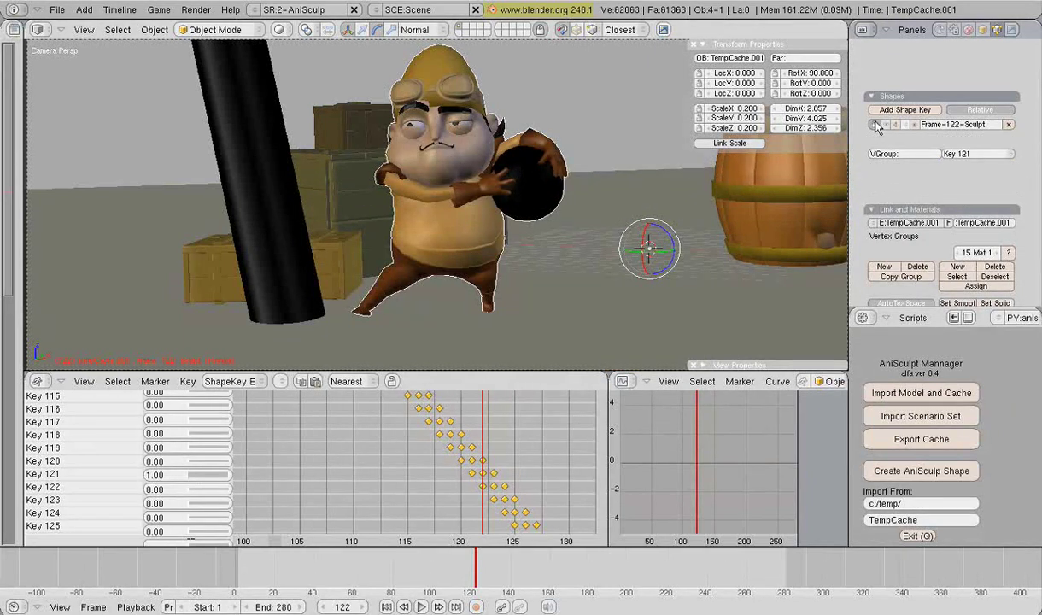
Step: Enter Sculpt Mode and smooth the character's belly and hip with a size-80 Smooth brush
left_click(223, 31)
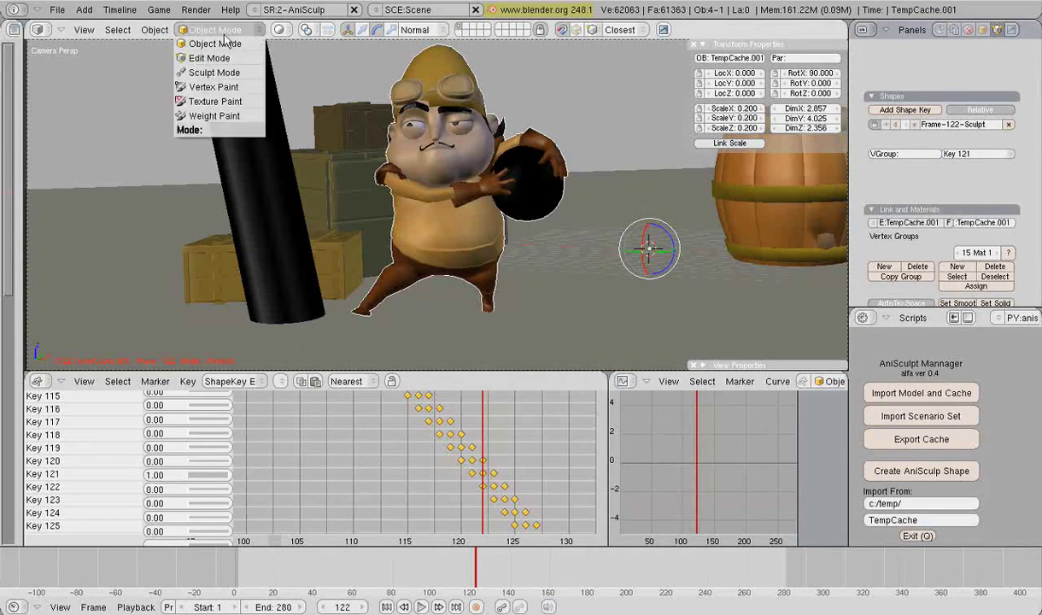
left_click(213, 71)
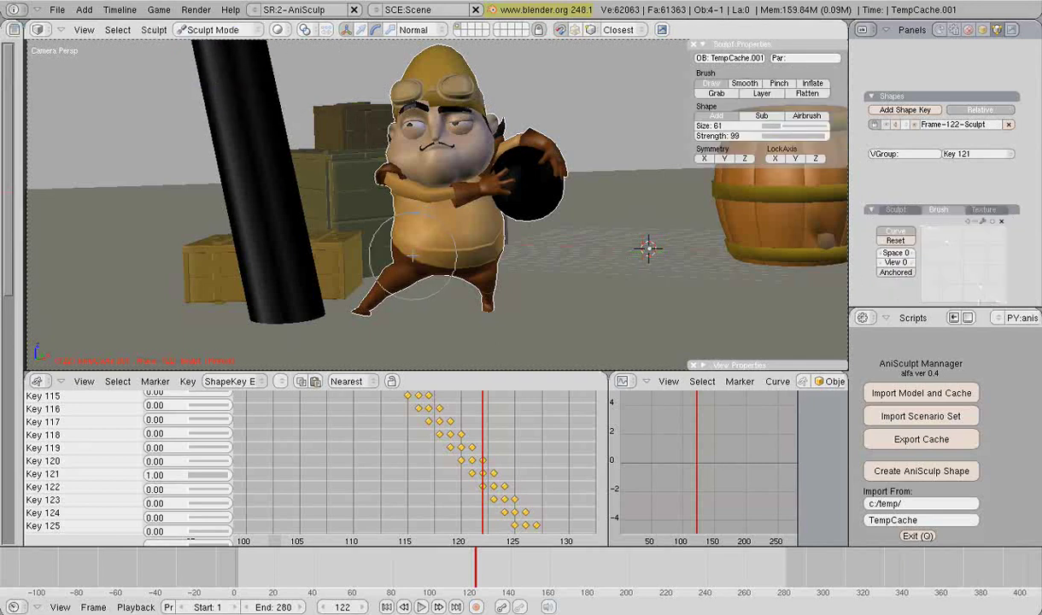
scroll(414, 252, "up", 1)
scroll(410, 254, "up", 1)
scroll(408, 254, "up", 1)
scroll(408, 253, "up", 1)
left_click(743, 83)
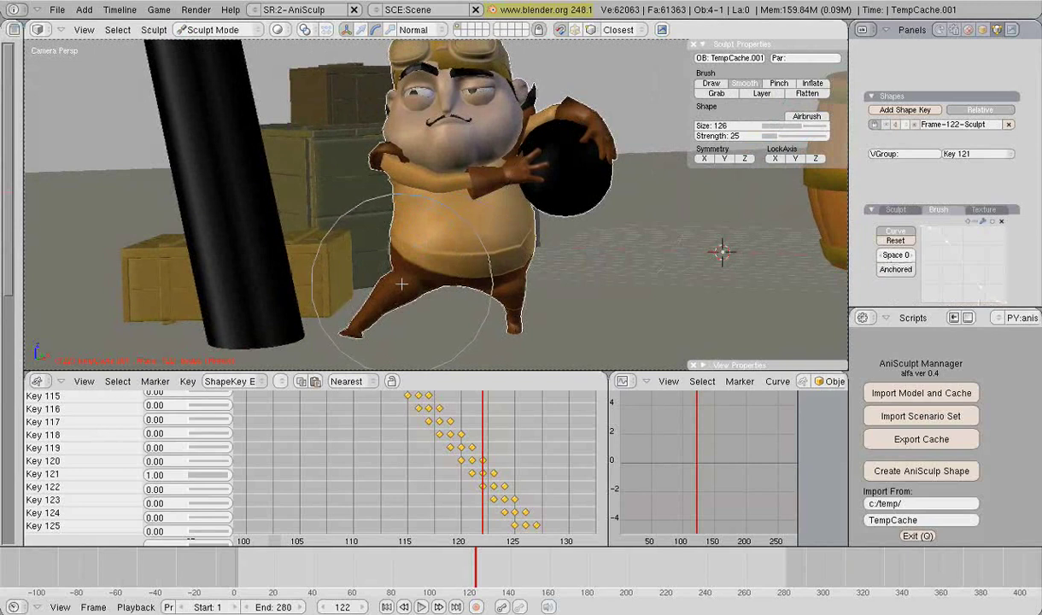
key("f")
left_click(384, 272)
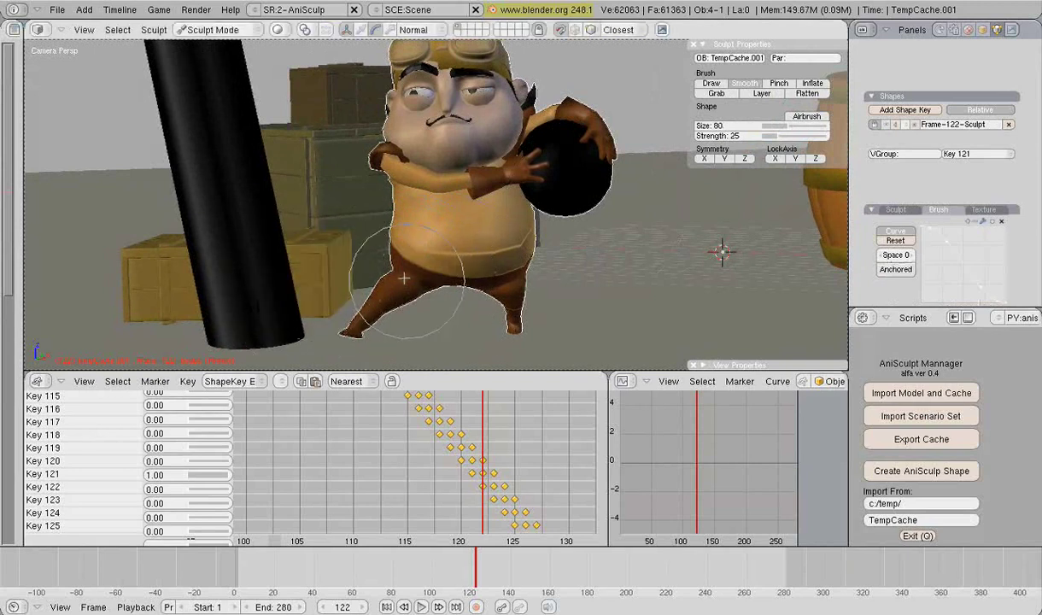
left_click_drag(386, 270, 395, 273)
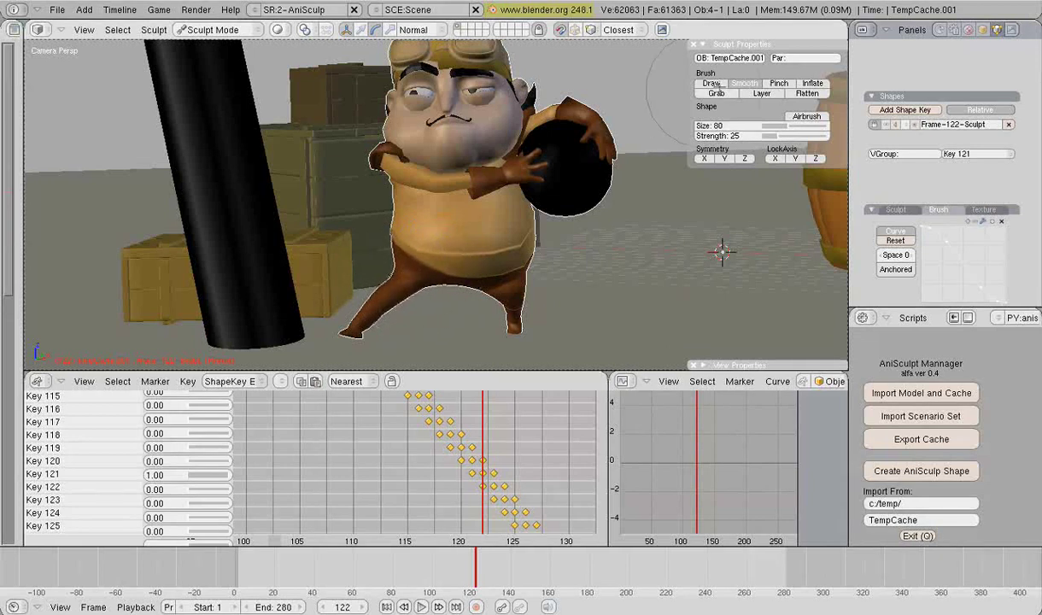
Step: Use the Grab brush to pull the inner leg and belly upward and nudge the crotch outline left
key("g")
middle_click_drag(419, 271, 424, 231, "ctrl")
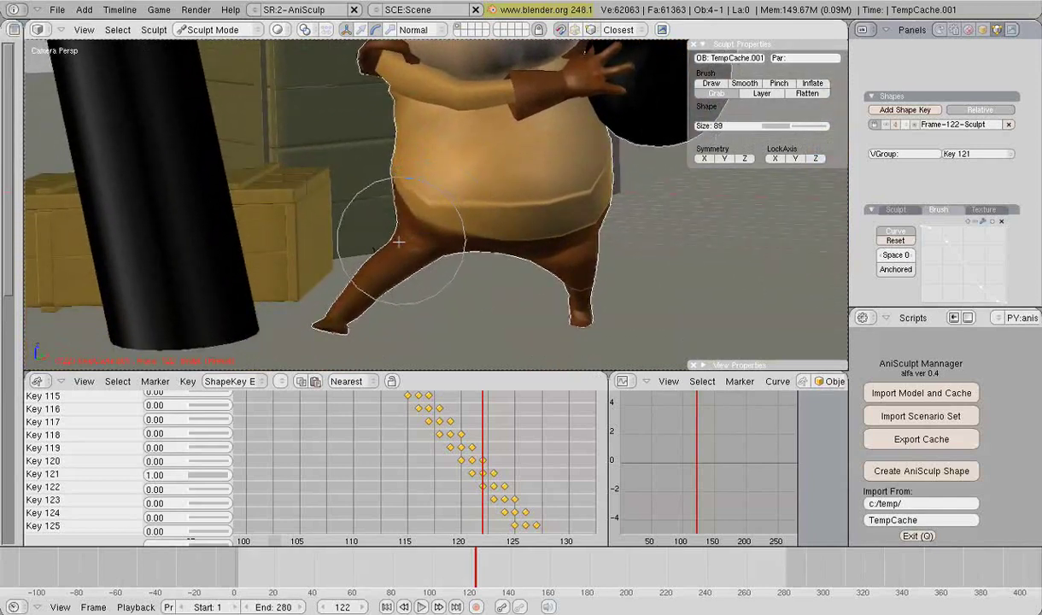
middle_click_drag(401, 239, 372, 226)
left_click_drag(365, 257, 368, 221)
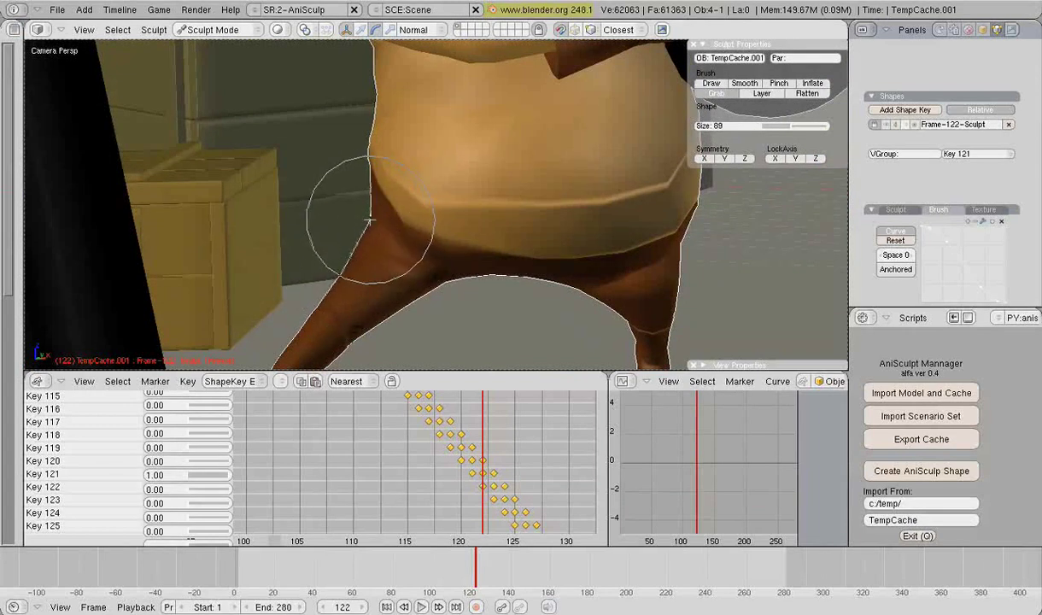
left_click_drag(433, 280, 394, 298)
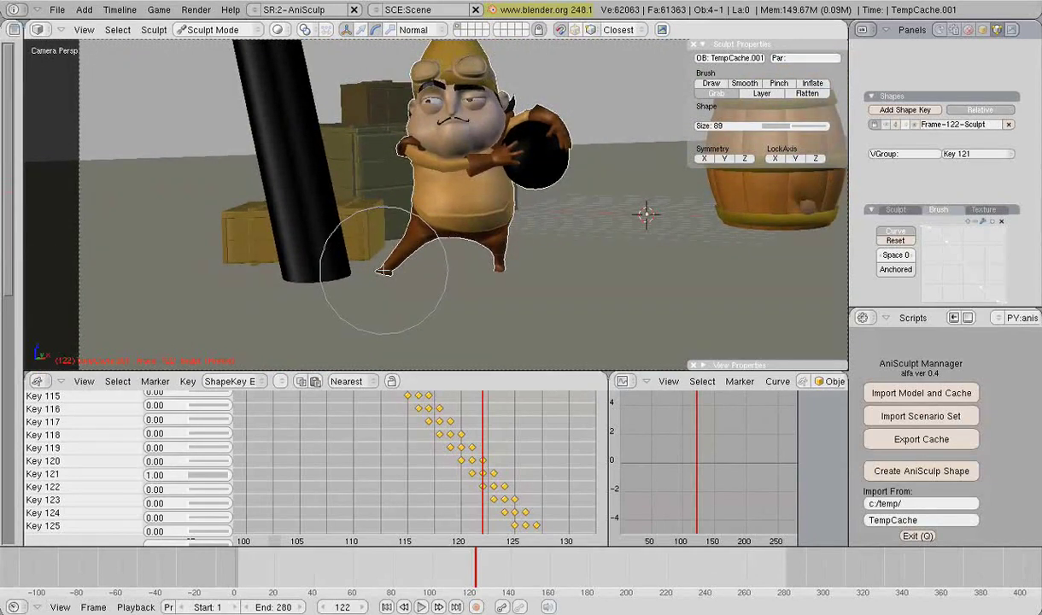
Step: Slim the character's left leg with the Pinch brush, then toggle the pin to compare against the unpinned shape
key("p")
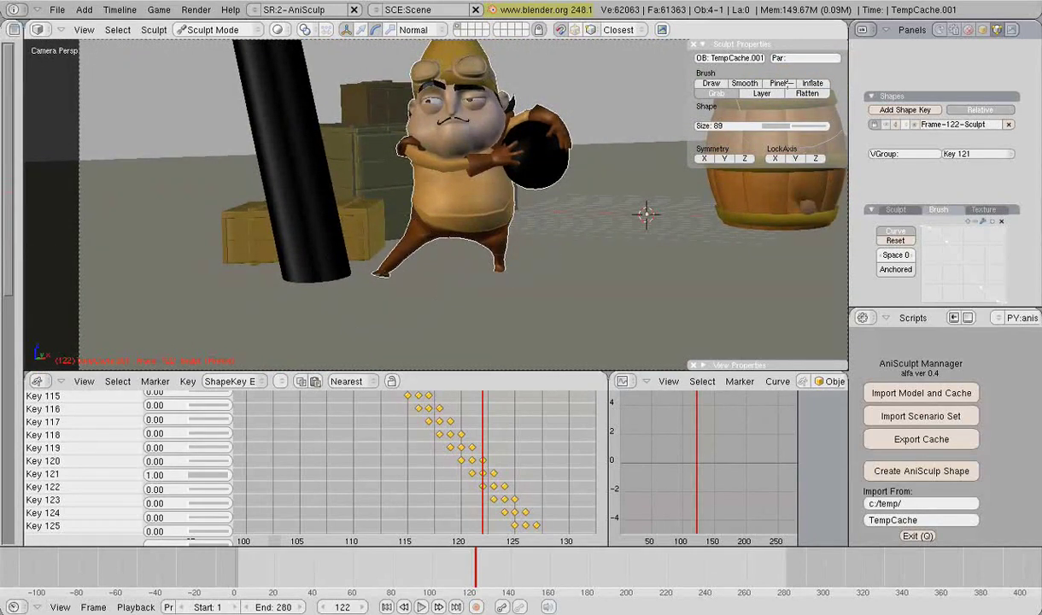
scroll(393, 271, "up", 3)
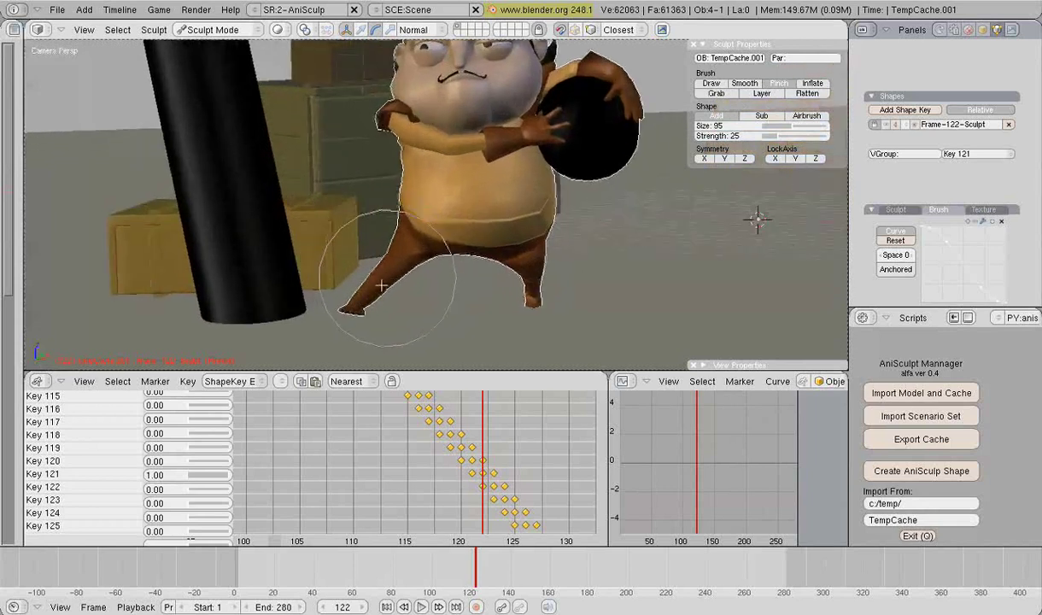
scroll(384, 278, "up", 1)
mouse_move(369, 288)
left_mouse_down()
mouse_move(351, 291)
mouse_move(361, 298)
mouse_move(342, 257)
mouse_move(365, 293)
left_mouse_up()
mouse_move(367, 292)
middle_mouse_down()
mouse_move(378, 292)
mouse_move(364, 322)
mouse_move(371, 342)
mouse_move(420, 284)
middle_mouse_up()
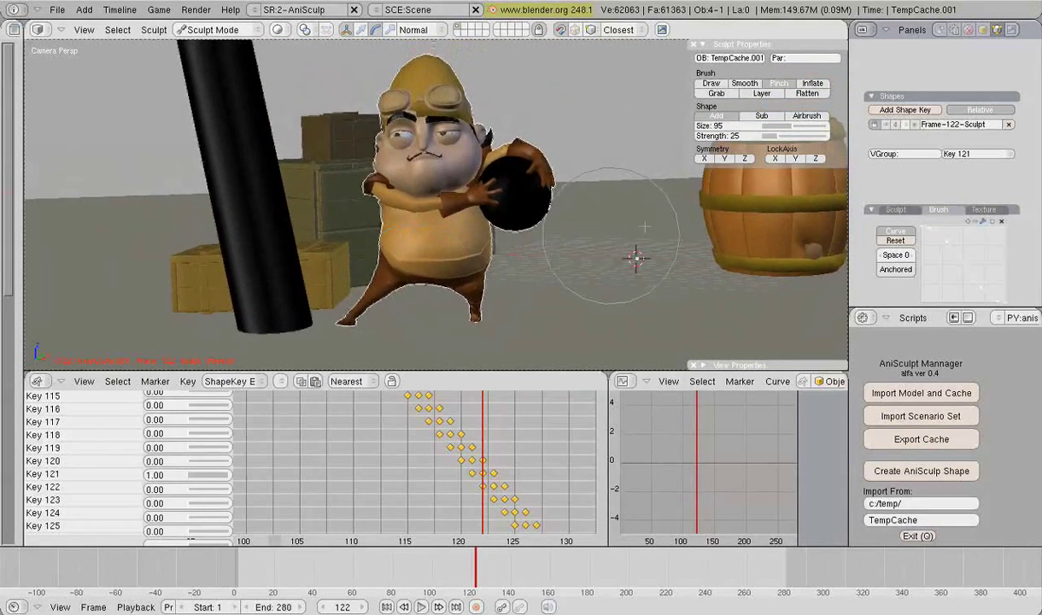
left_click(873, 125)
left_click(875, 126)
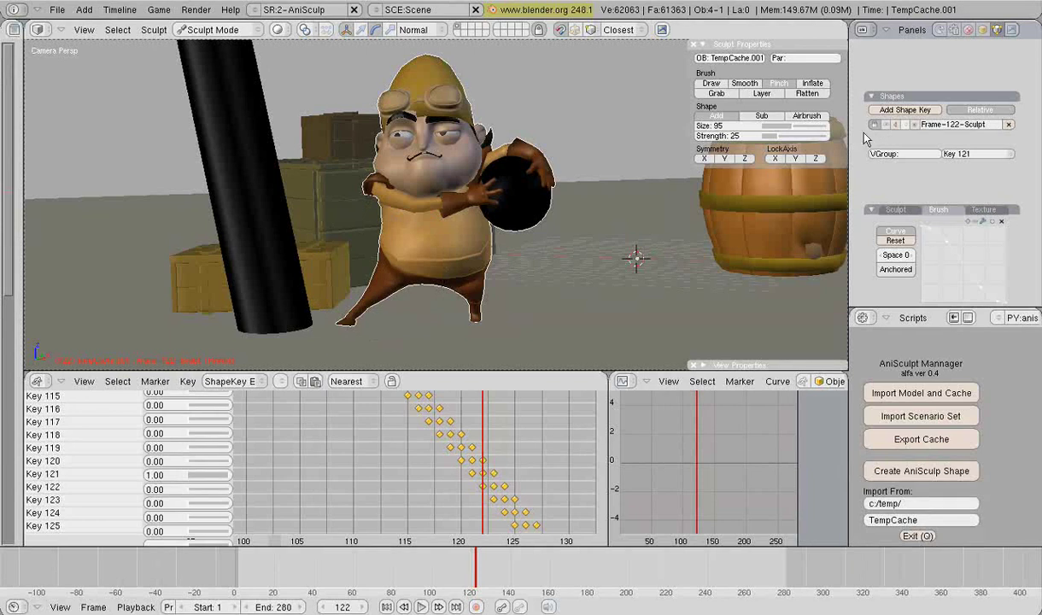
Step: Unpin the shape key and key Frame-122-Sculpt at 0.97 on frame 122
left_click(877, 126)
scroll(450, 478, "down", 5)
scroll(450, 512, "down", 4)
scroll(450, 513, "down", 6)
scroll(450, 512, "down", 1)
scroll(450, 512, "down", 6)
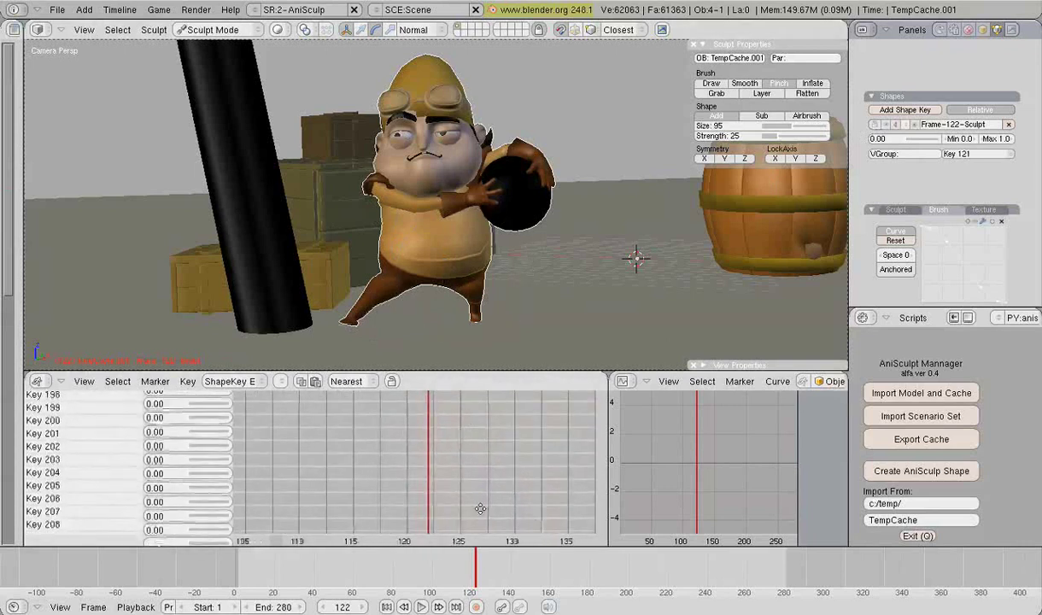
scroll(478, 519, "down", 5)
scroll(479, 519, "down", 3)
scroll(478, 519, "down", 2)
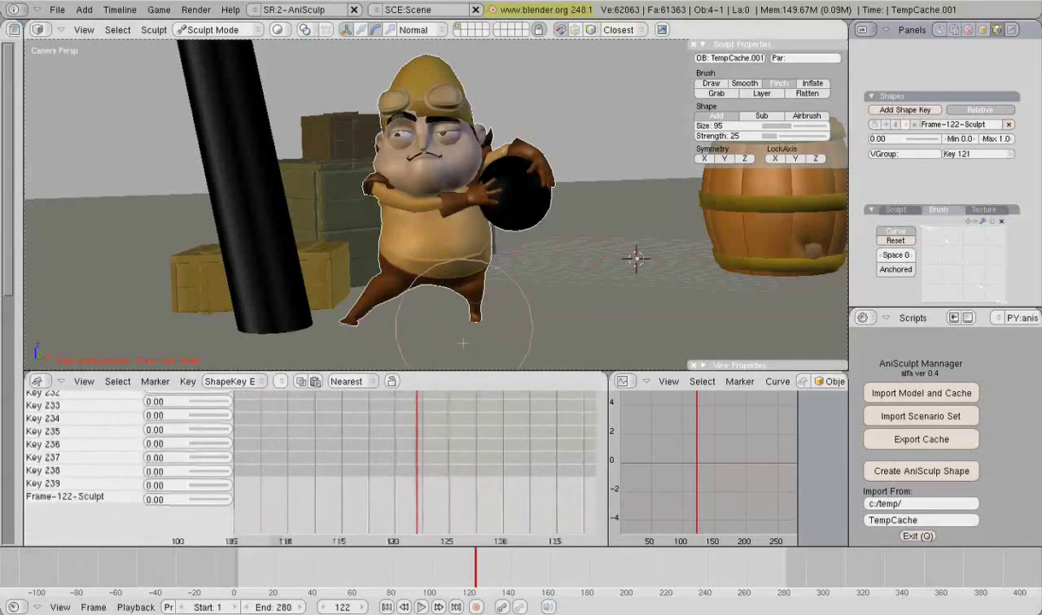
left_click_drag(195, 504, 245, 502)
Step: Key Frame-122-Sculpt at 0 on frames 120 and 124, then scrub to preview the blend
left_click_drag(419, 504, 402, 509)
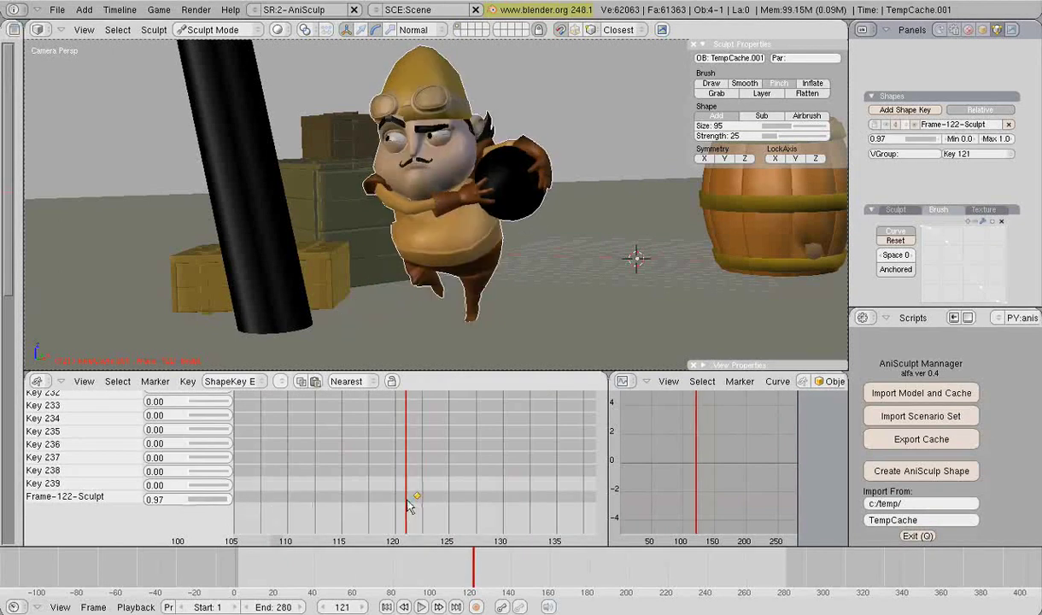
left_click_drag(212, 503, 164, 516)
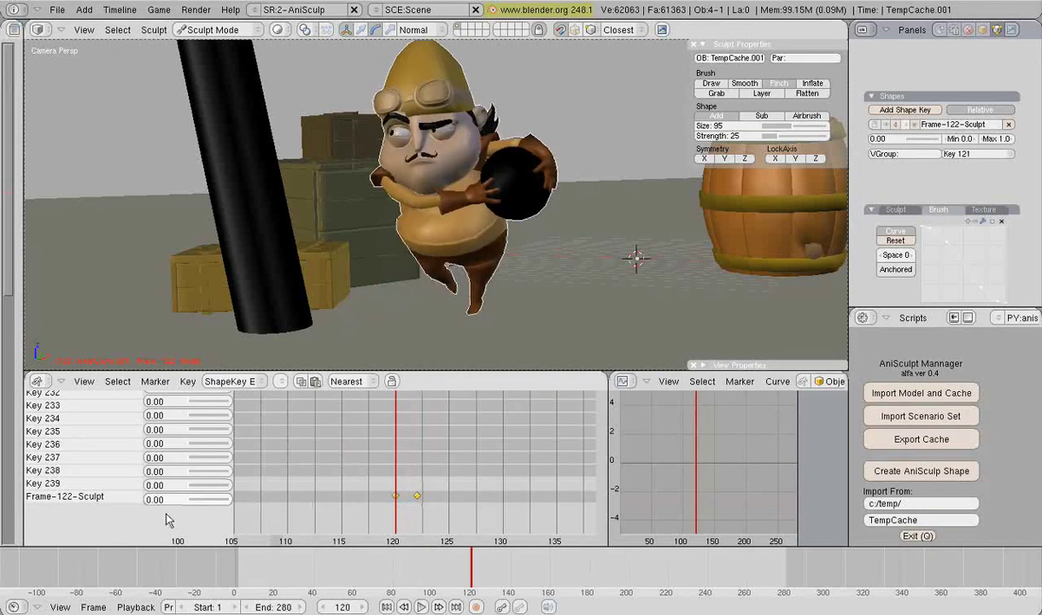
left_click_drag(407, 511, 438, 507)
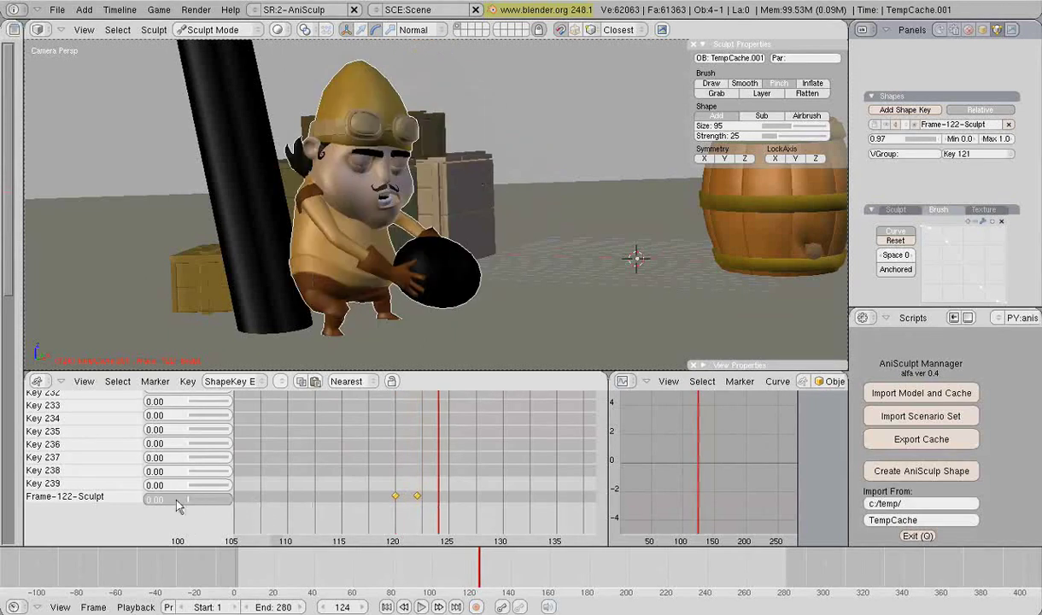
left_click_drag(180, 506, 176, 509)
mouse_move(441, 495)
left_mouse_down()
mouse_move(331, 477)
mouse_move(401, 503)
mouse_move(439, 500)
mouse_move(403, 499)
left_mouse_up()
left_click_drag(441, 497, 470, 494)
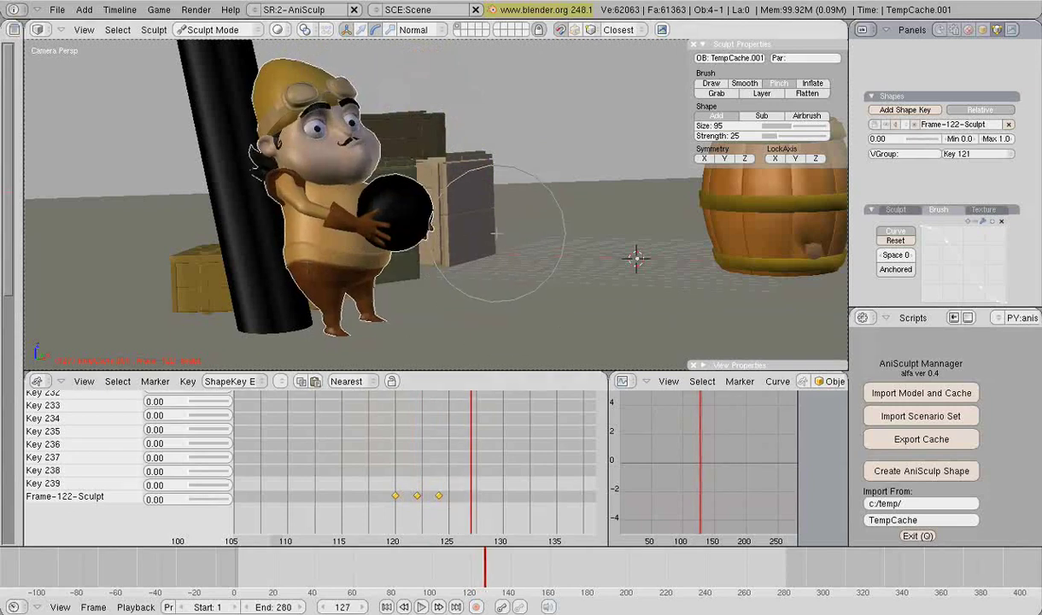
Step: Scrub the animation forward through frames 153, 173 and 195 to past frame 200
middle_click_drag(504, 455, 321, 446)
left_click_drag(321, 446, 534, 461)
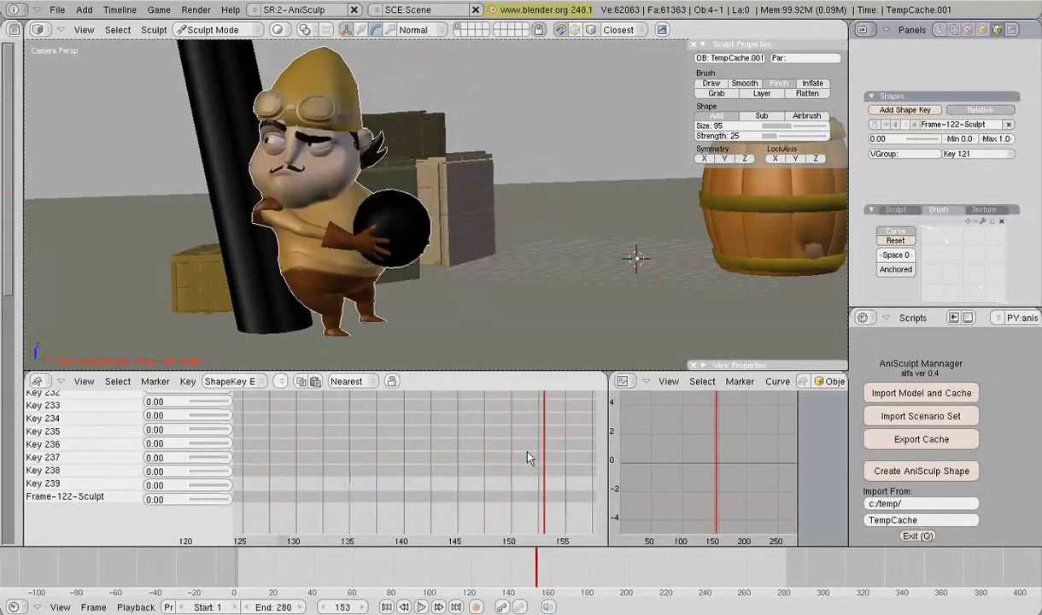
middle_click_drag(534, 461, 349, 471)
left_click_drag(319, 484, 538, 473)
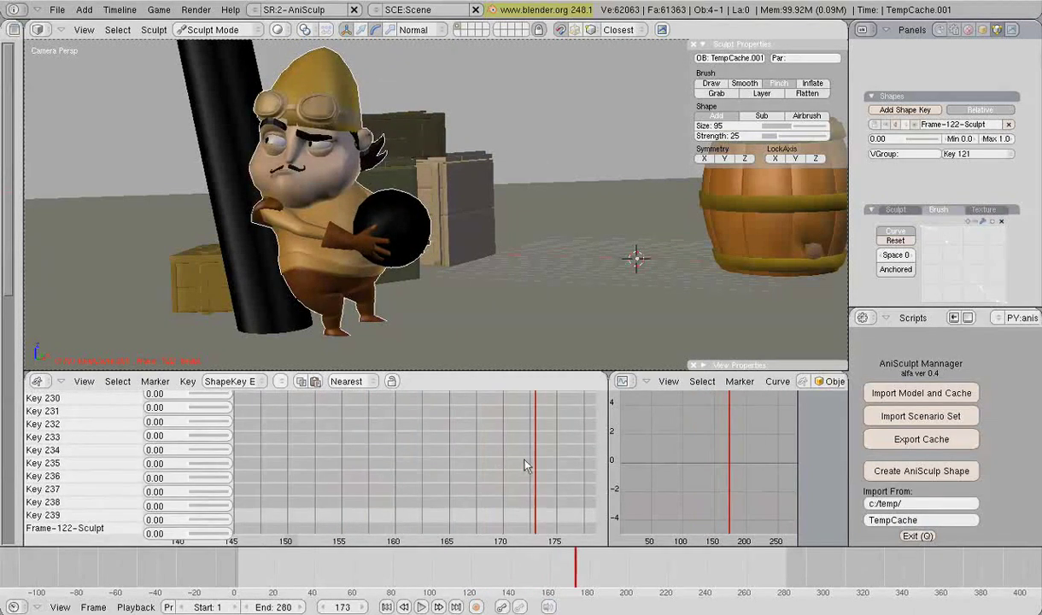
middle_click_drag(538, 473, 333, 461)
left_click_drag(380, 472, 533, 478)
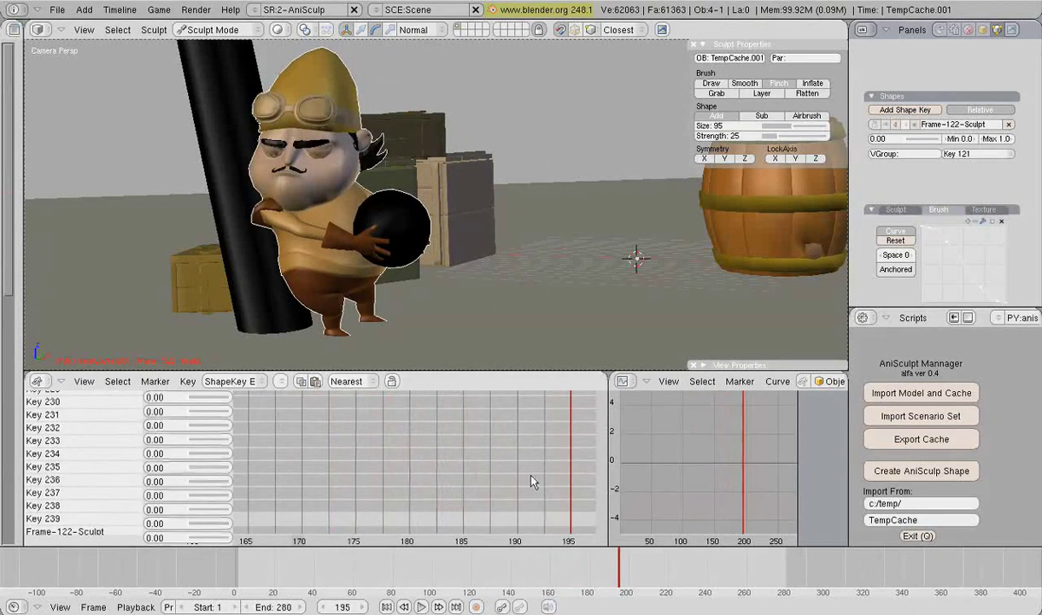
middle_click_drag(534, 478, 297, 448)
mouse_move(297, 447)
left_mouse_down()
mouse_move(407, 475)
mouse_move(258, 465)
mouse_move(297, 465)
left_mouse_up()
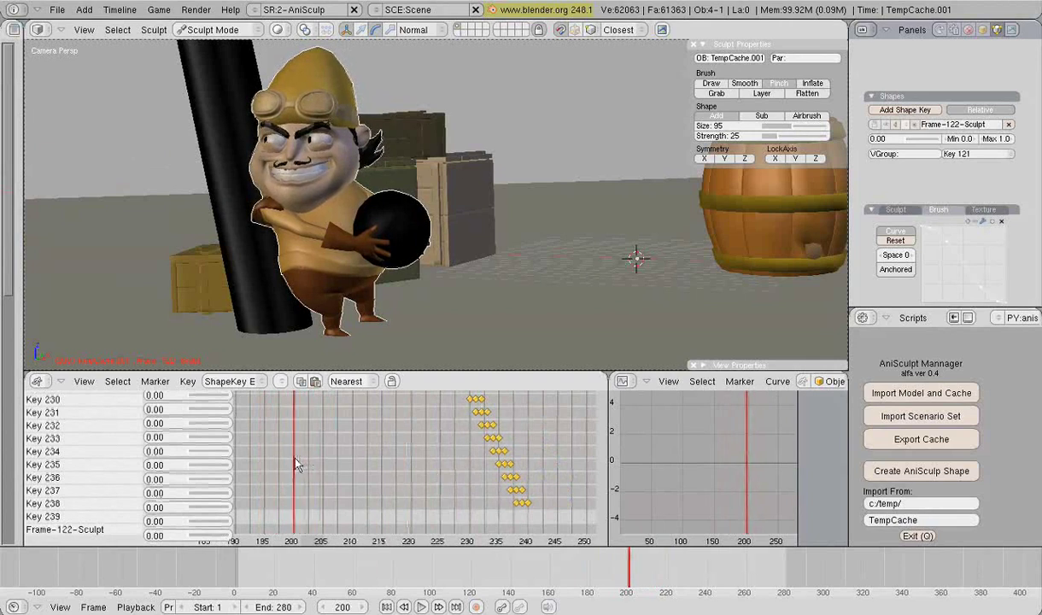
Step: Zoom onto the character and pan the Action Editor to show frames 194–214 around frame 200
scroll(302, 291, "up", 2)
scroll(324, 290, "up", 2)
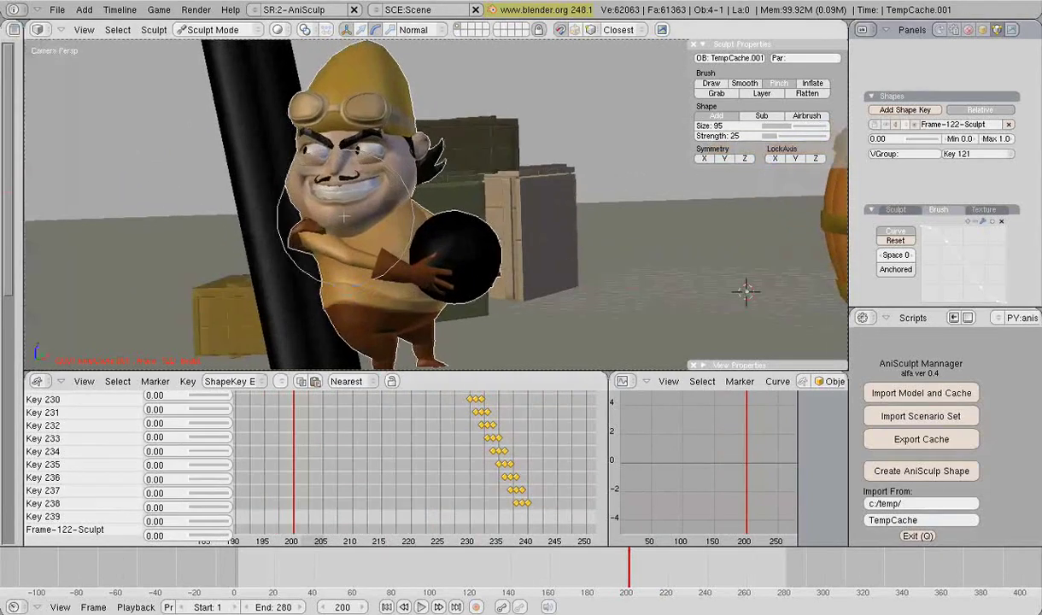
scroll(338, 291, "up", 2)
scroll(342, 204, "up", 2)
scroll(367, 221, "up", 2)
mouse_move(339, 435)
middle_mouse_down()
mouse_move(362, 568)
mouse_move(357, 544)
middle_mouse_up()
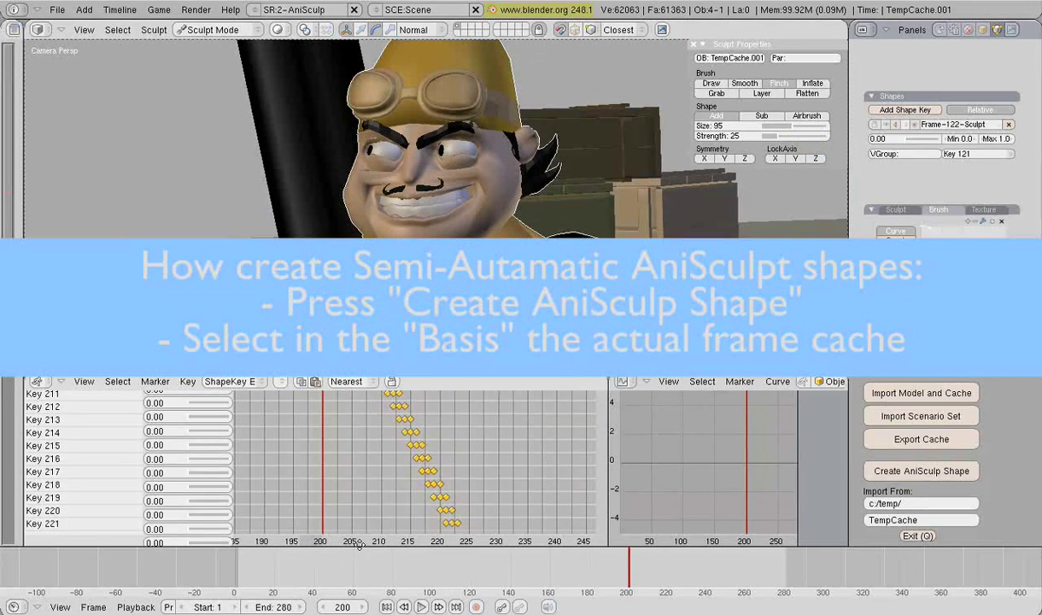
scroll(342, 470, "up", 5)
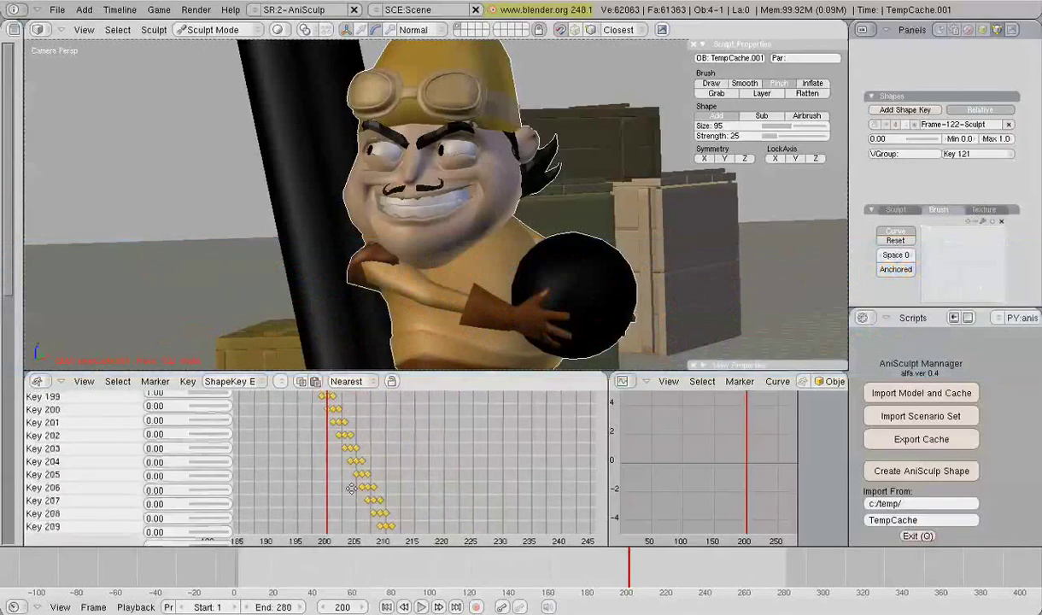
mouse_move(340, 469)
middle_mouse_down("ctrl")
mouse_move(320, 468)
mouse_move(477, 461)
middle_mouse_up("ctrl")
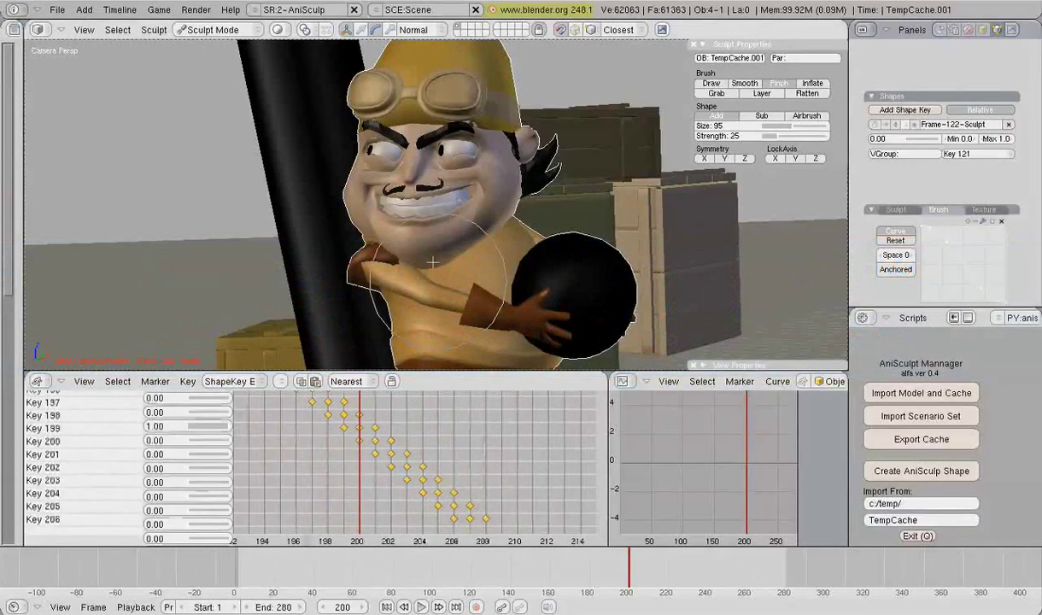
middle_click_drag(473, 244, 404, 248, "shift")
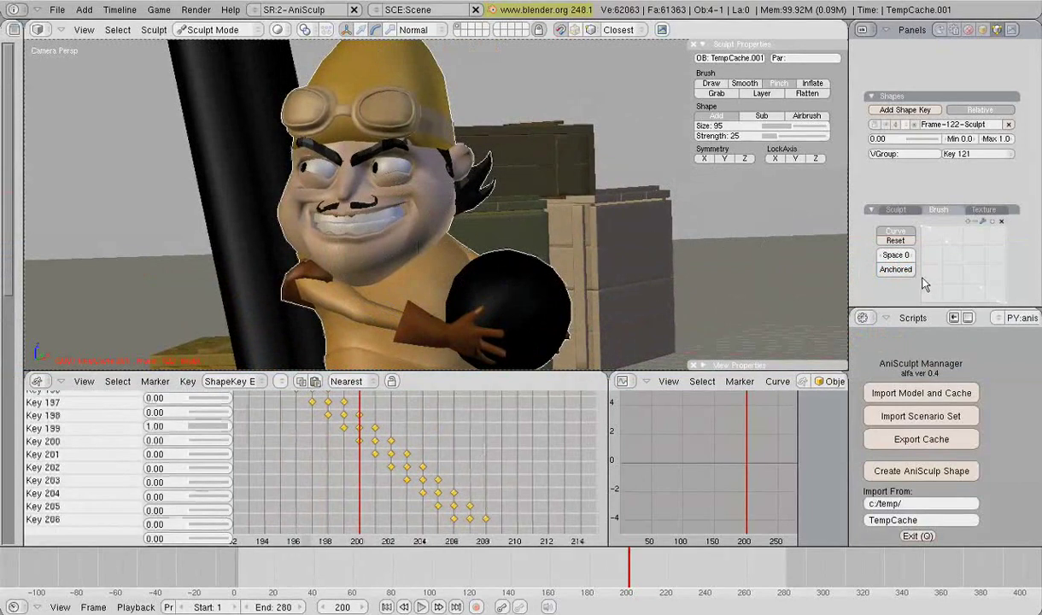
Step: Create the Frame-200-Sculpt AniSculpt shape with Key 199 as its basis
left_click(926, 474)
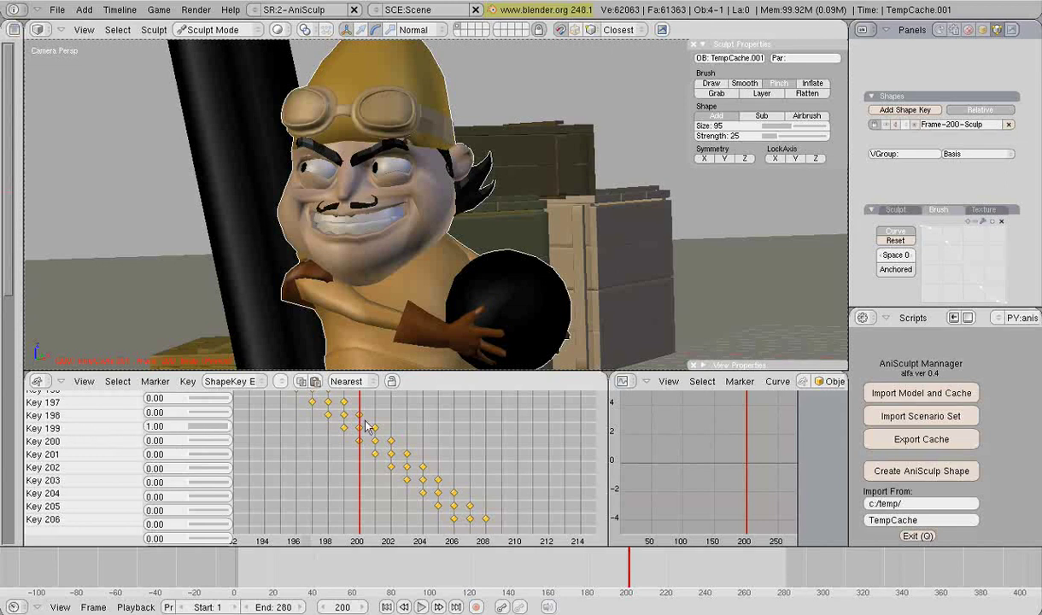
left_click(959, 155)
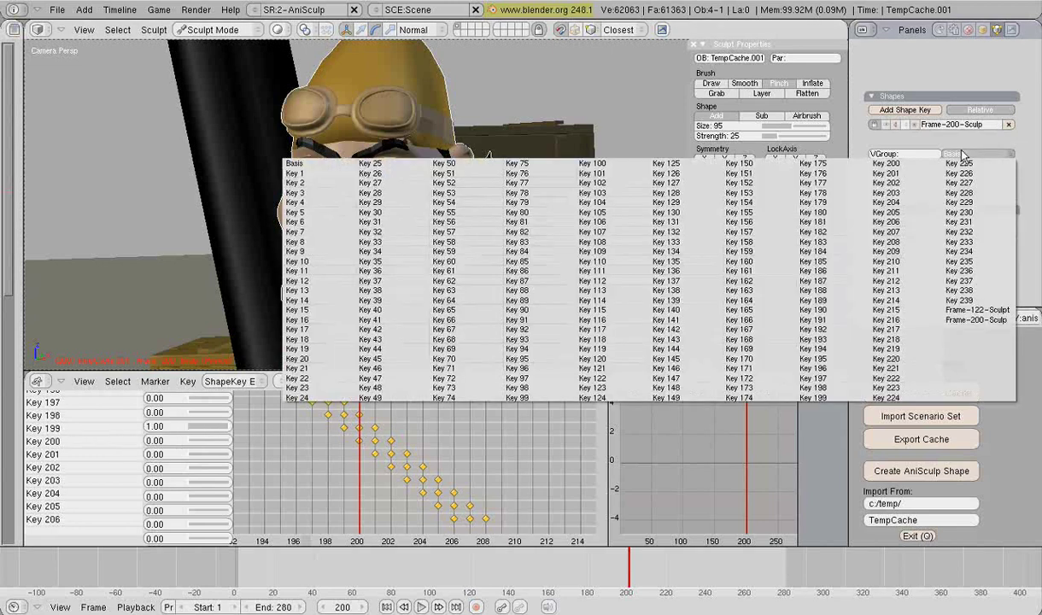
left_click(827, 399)
left_click_drag(388, 205, 457, 193)
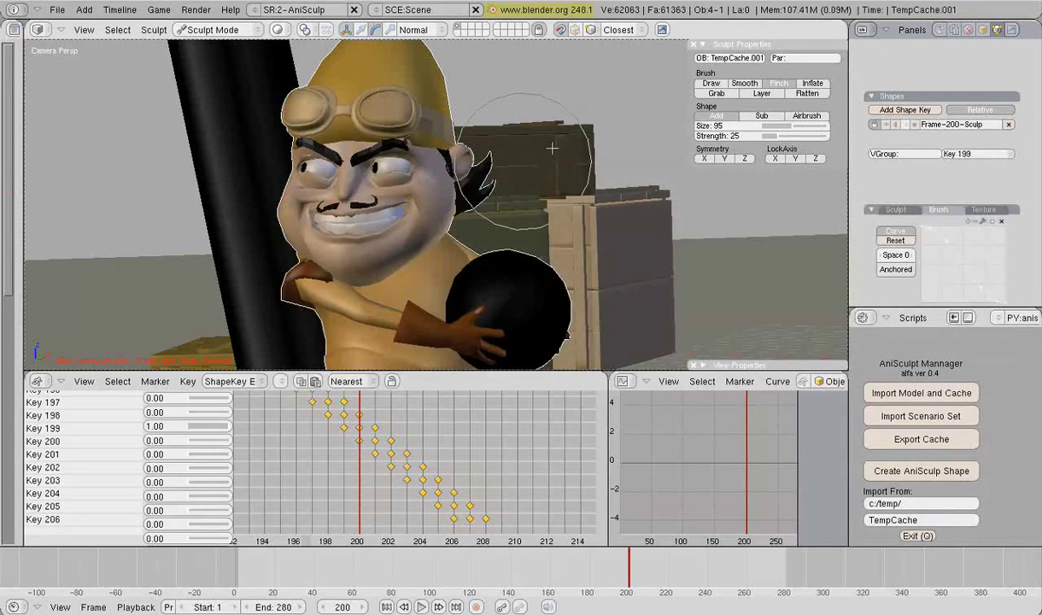
Step: Pull the character's mouth and cheek into shape with a size-63 Grab brush
key("g")
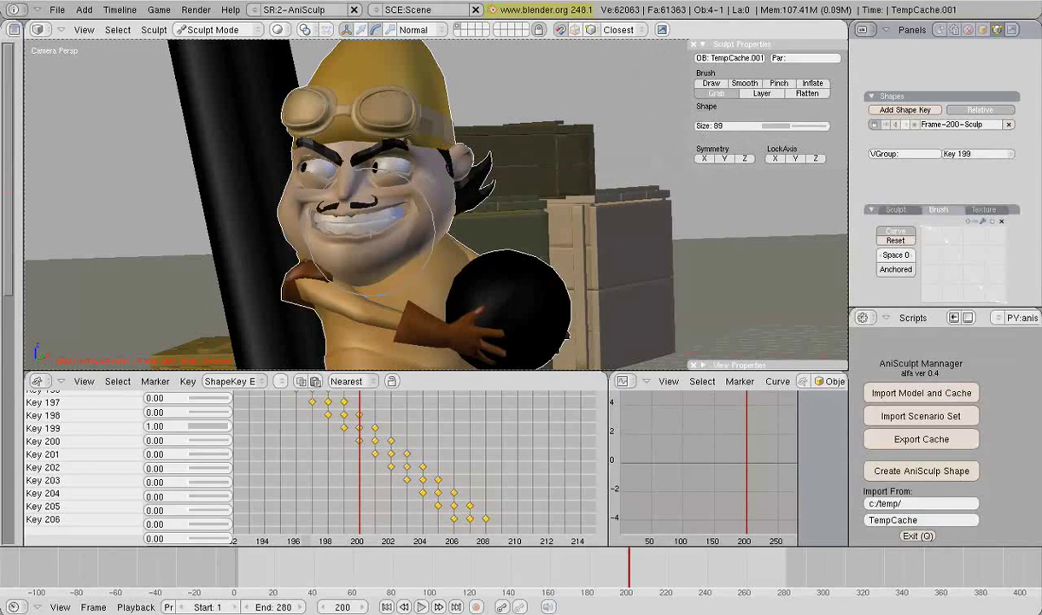
key("f")
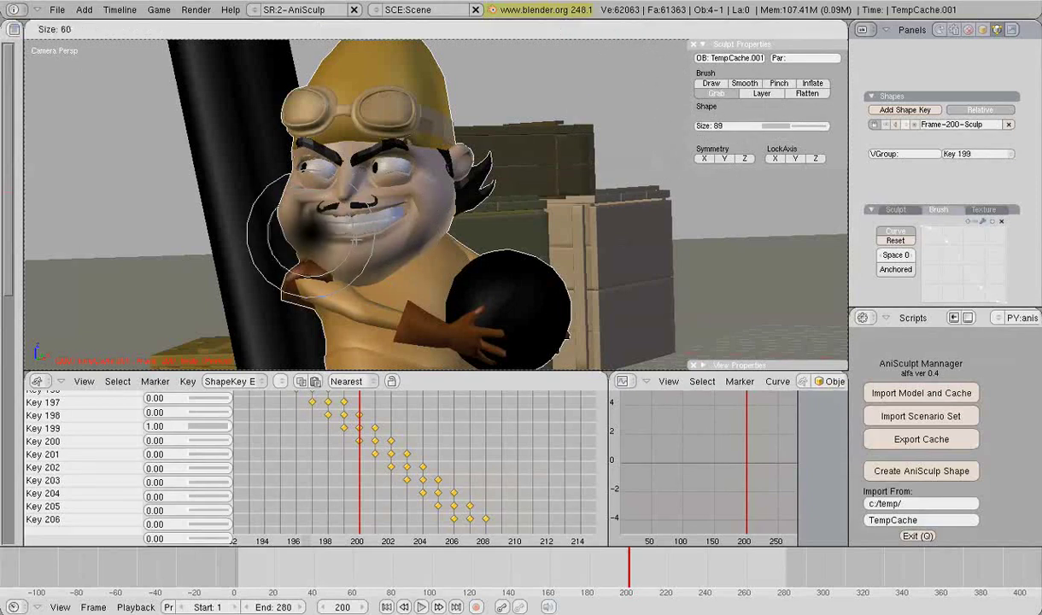
left_click(386, 228)
left_click_drag(386, 229, 393, 214)
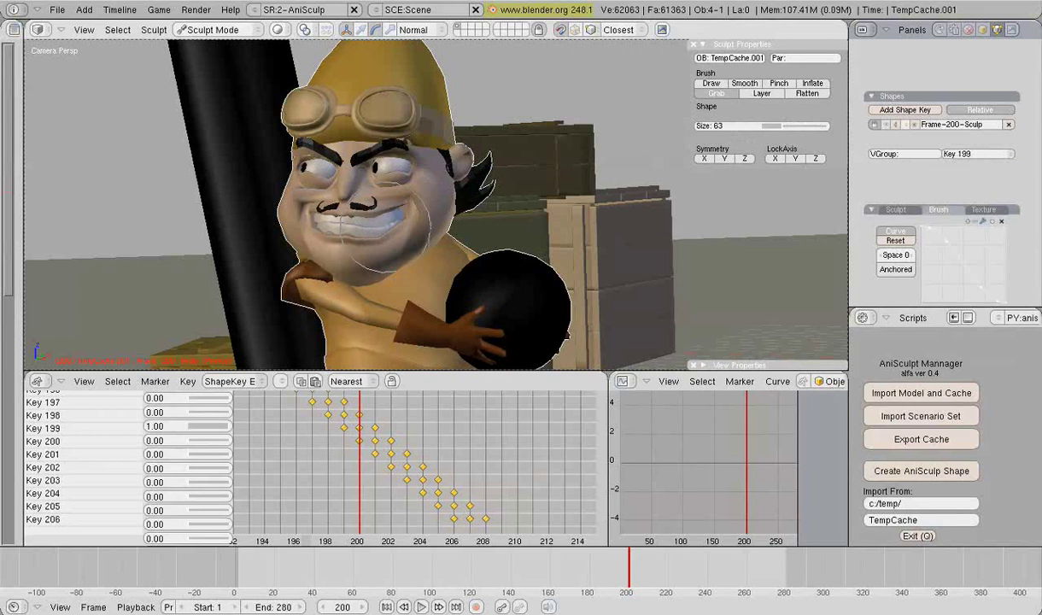
scroll(390, 219, "up", 3)
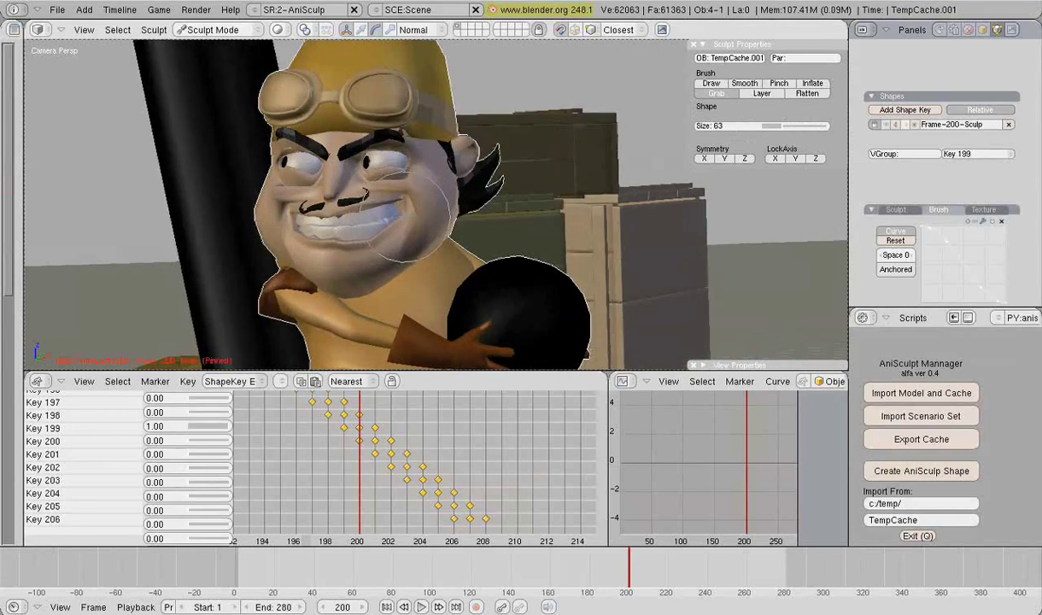
scroll(380, 220, "up", 2)
scroll(380, 220, "up", 1)
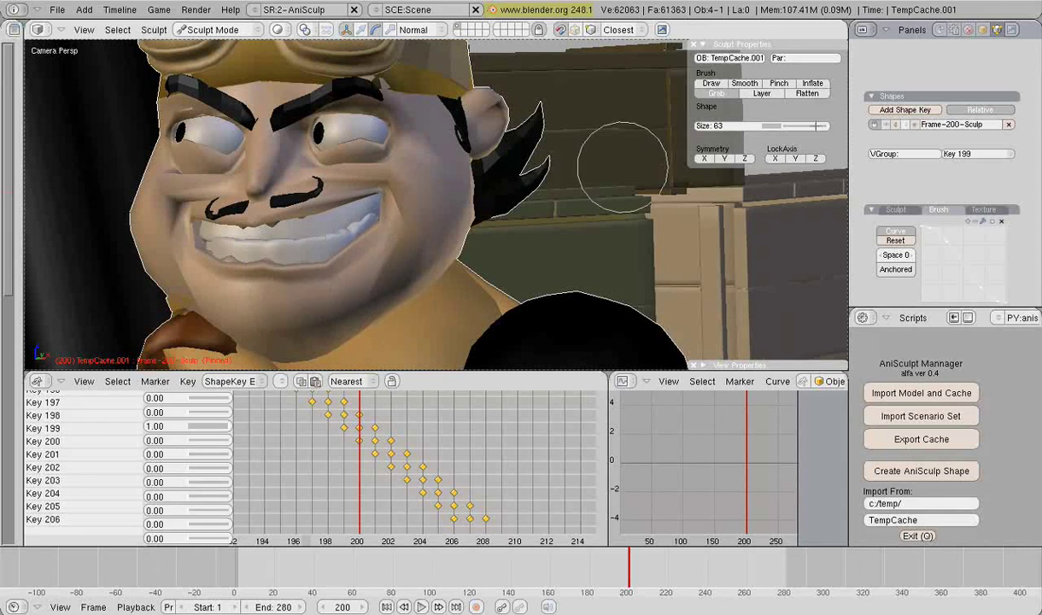
middle_click_drag(907, 154, 913, 219)
left_click(895, 65)
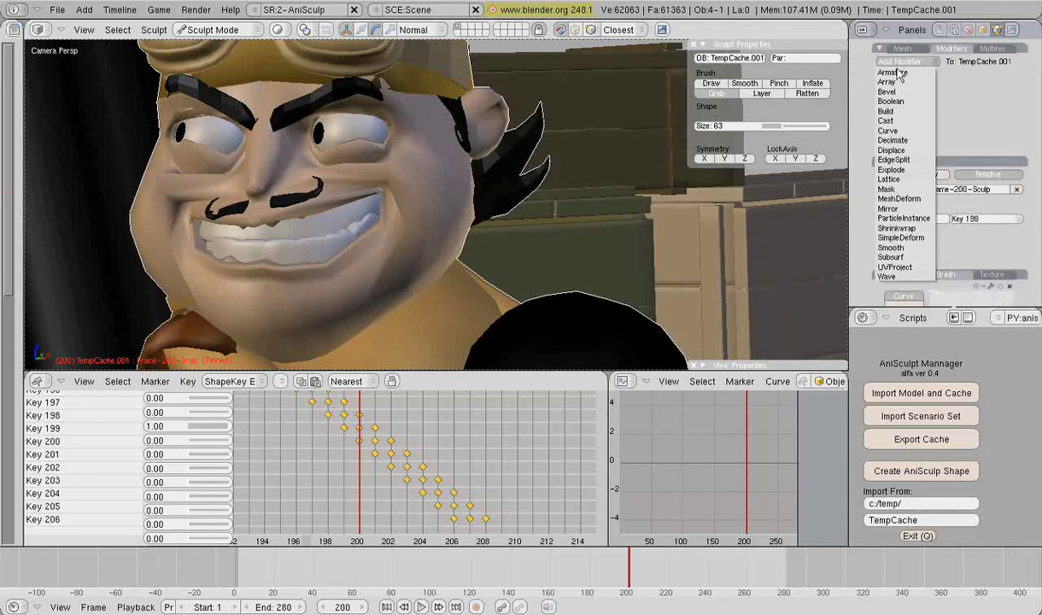
Step: Add a Subdivision Surface modifier and orbit to face the character head-on
left_click(896, 258)
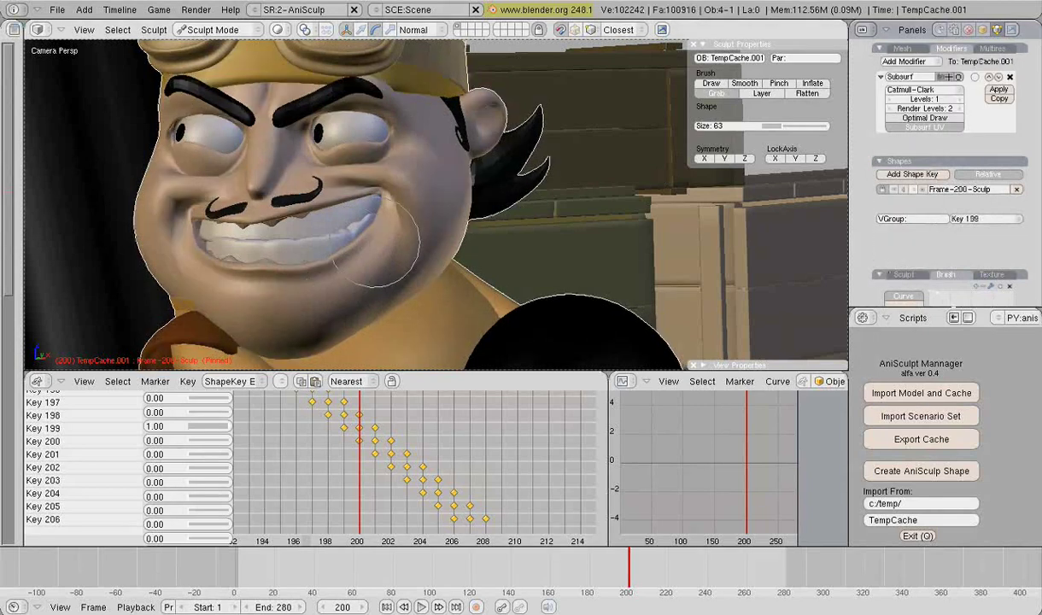
scroll(369, 232, "down", 2)
middle_click_drag(368, 232, 401, 222)
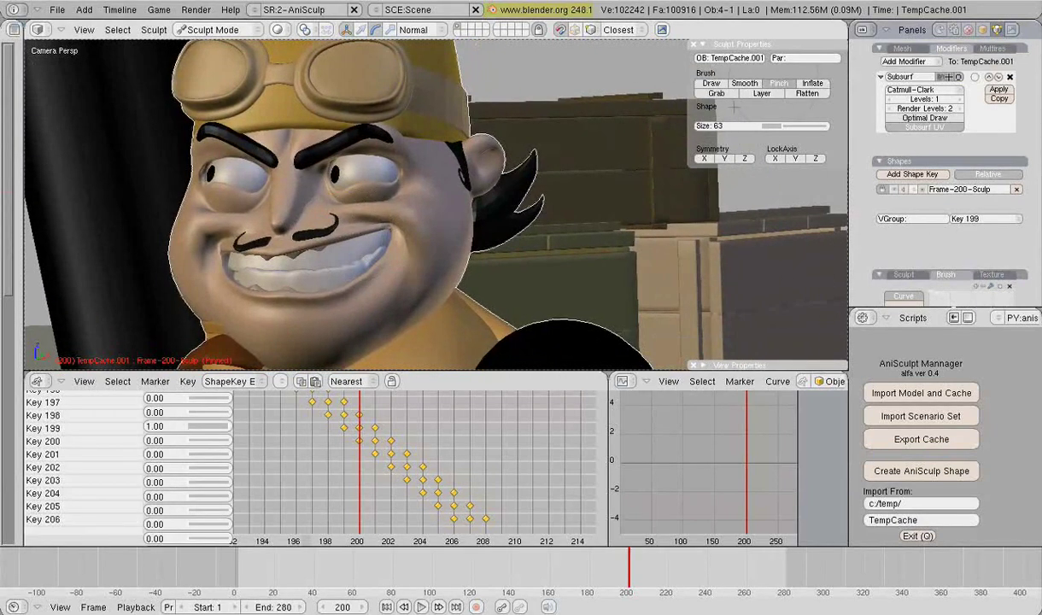
key("p")
key("i")
middle_click_drag(405, 213, 392, 210)
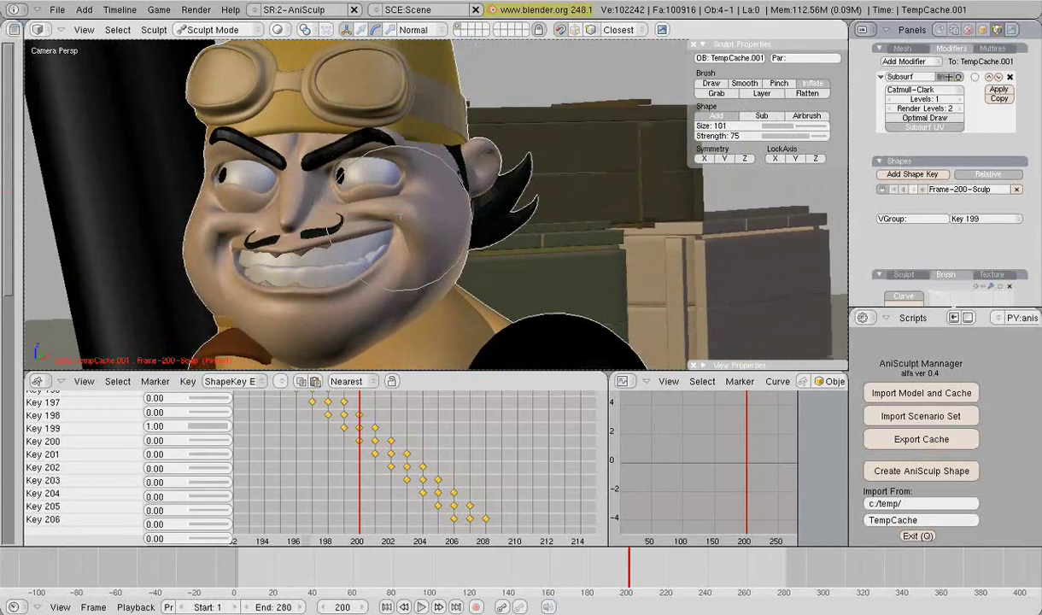
middle_click_drag(570, 128, 538, 128)
Step: Pinch the cheek, nose and left cheek silhouette with the Pinch brush at strength 66
key("p")
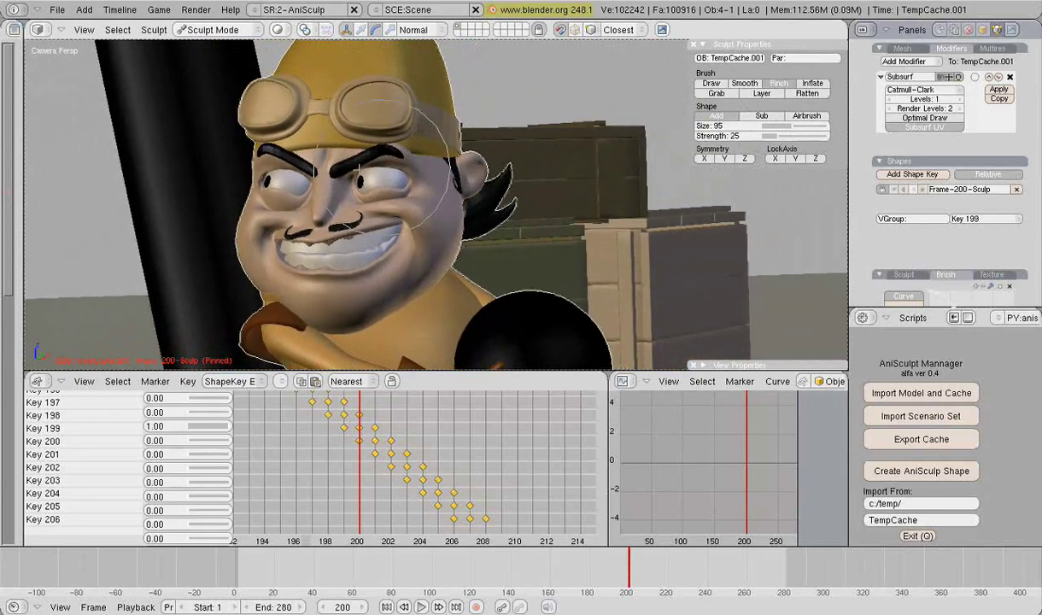
left_click_drag(278, 182, 275, 182)
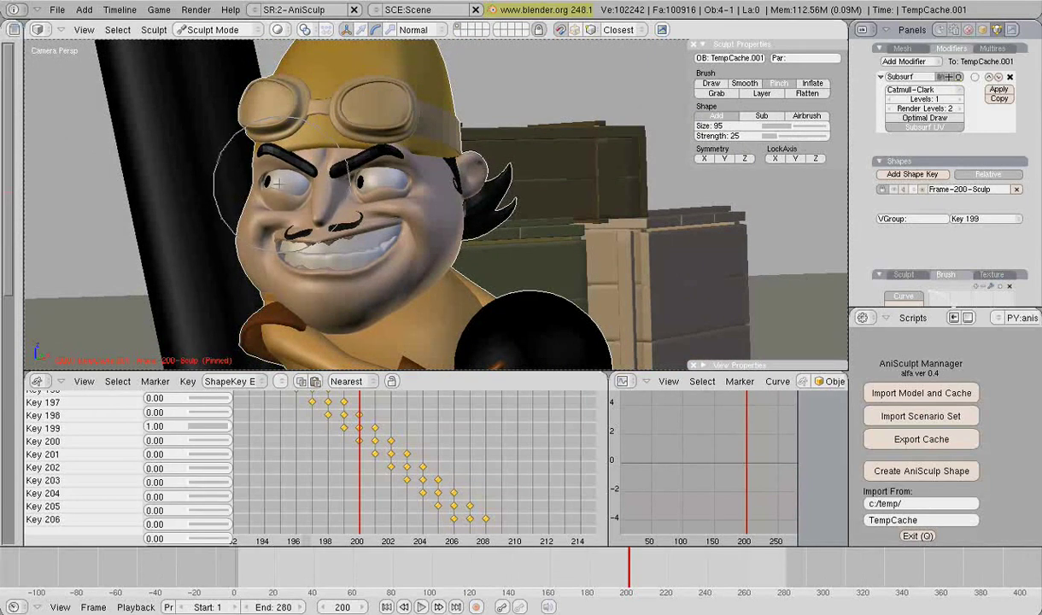
key("shift+f")
left_click(219, 202)
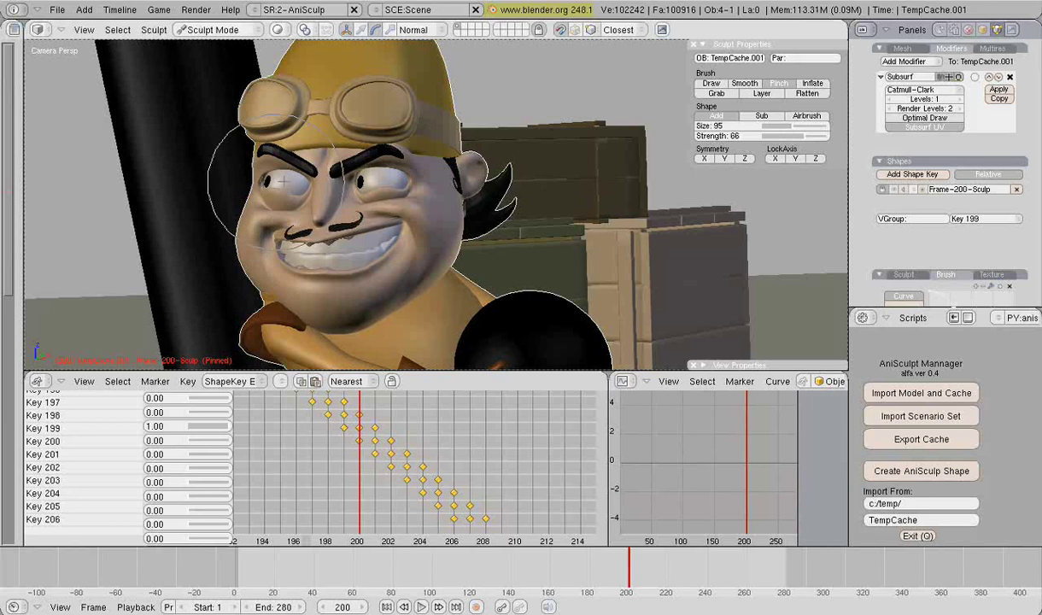
left_click_drag(278, 182, 373, 180)
Step: Reshape the right eyebrow and the grin's mouth and teeth with the Grab brush
key("g")
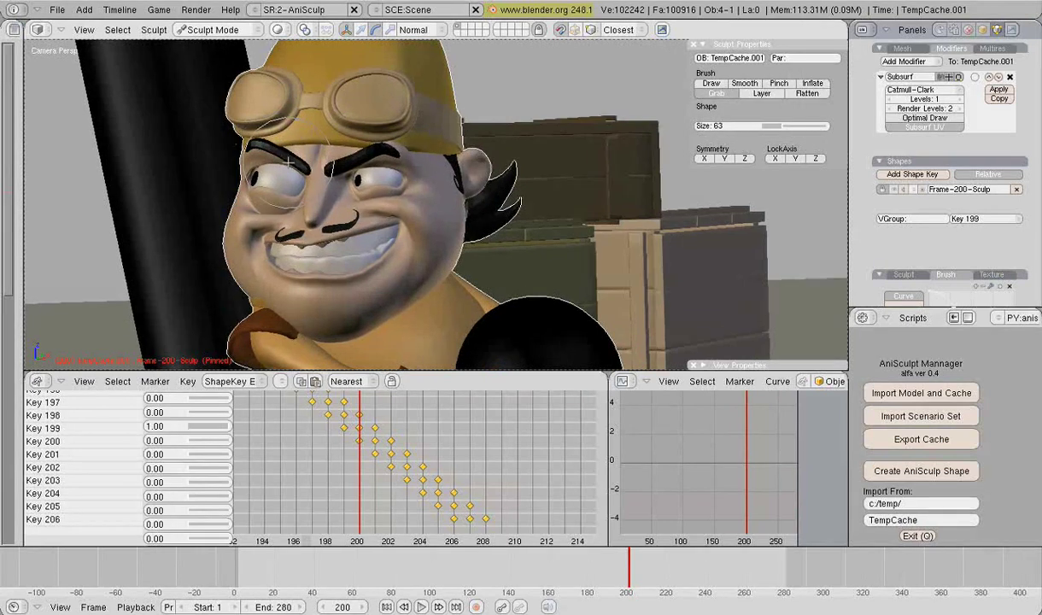
scroll(768, 230, "up", 2)
scroll(982, 284, "down", 2)
scroll(984, 284, "down", 2)
scroll(986, 284, "down", 1)
middle_click_drag(303, 158, 256, 149)
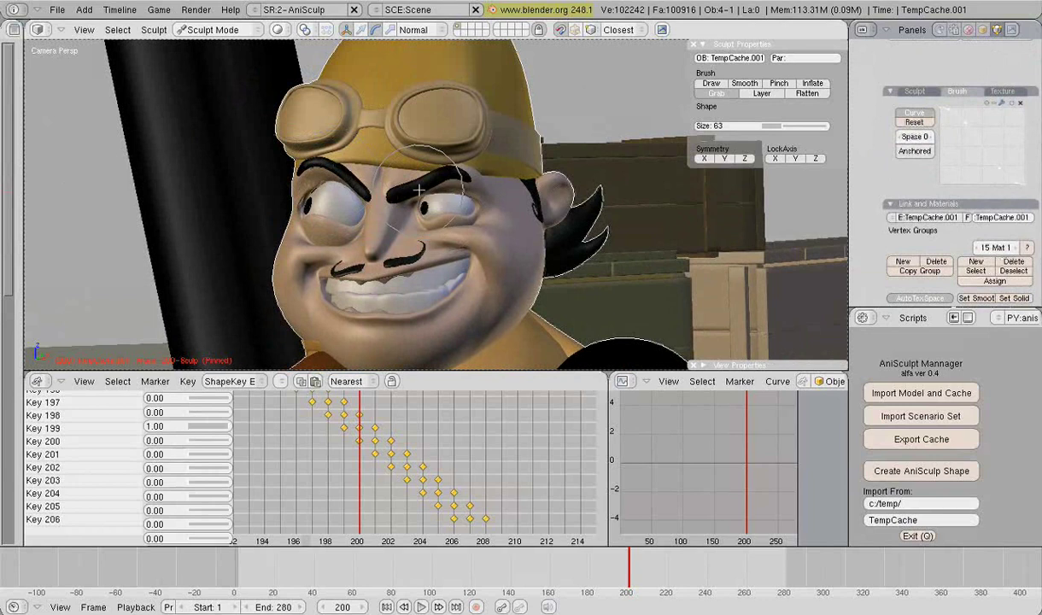
left_click_drag(419, 190, 420, 198)
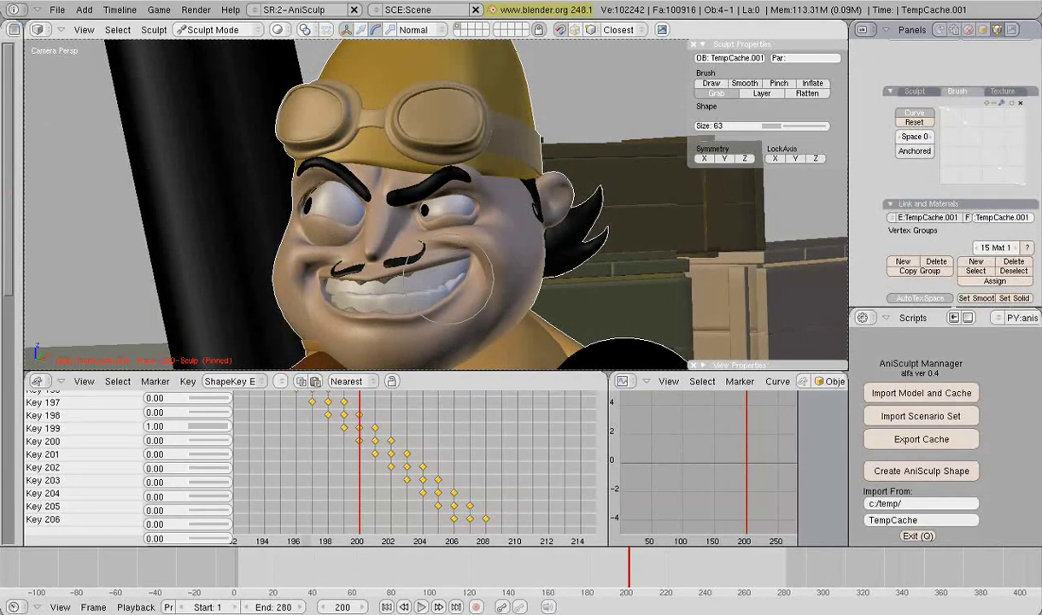
mouse_move(453, 247)
left_mouse_down()
mouse_move(437, 310)
mouse_move(456, 306)
left_mouse_up()
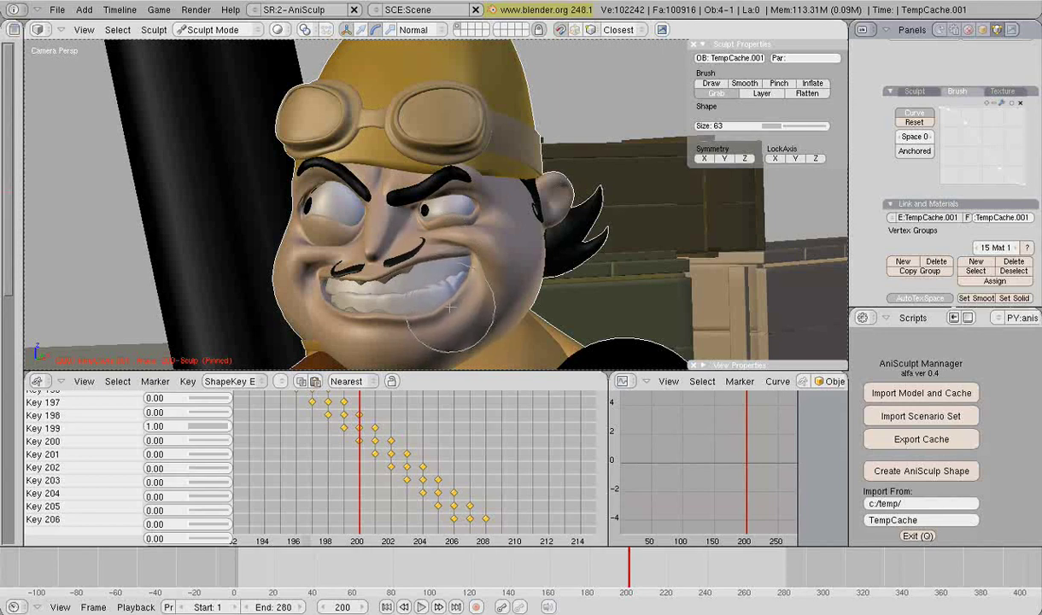
Step: Zoom out and orbit to view the whole sculpted character in the scene
scroll(456, 303, "down", 1)
scroll(456, 298, "down", 1)
scroll(457, 295, "down", 1)
scroll(457, 290, "down", 1)
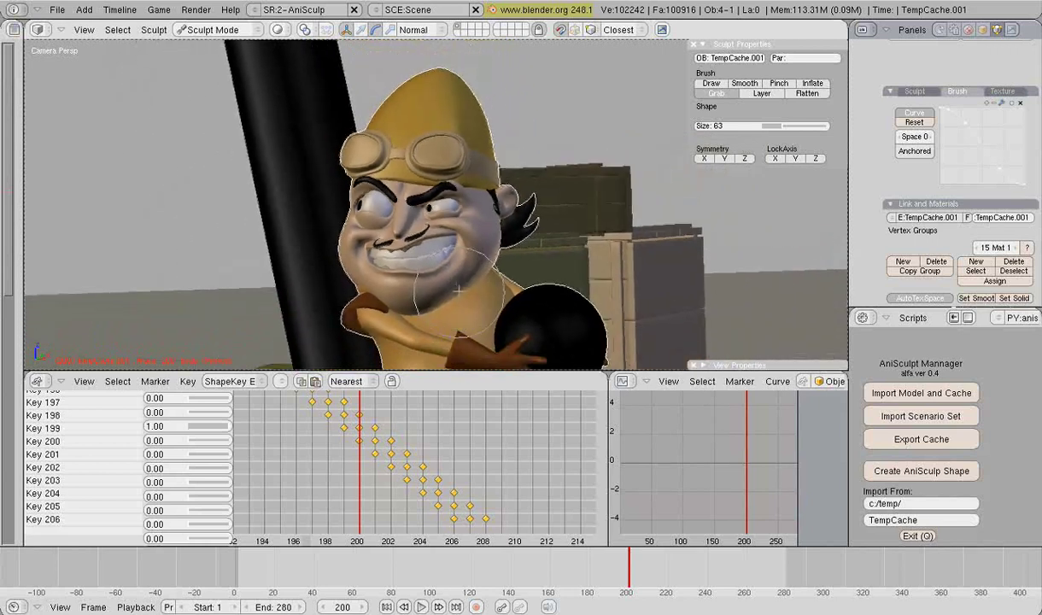
scroll(456, 282, "down", 1)
scroll(455, 269, "down", 1)
middle_click_drag(452, 259, 683, 256)
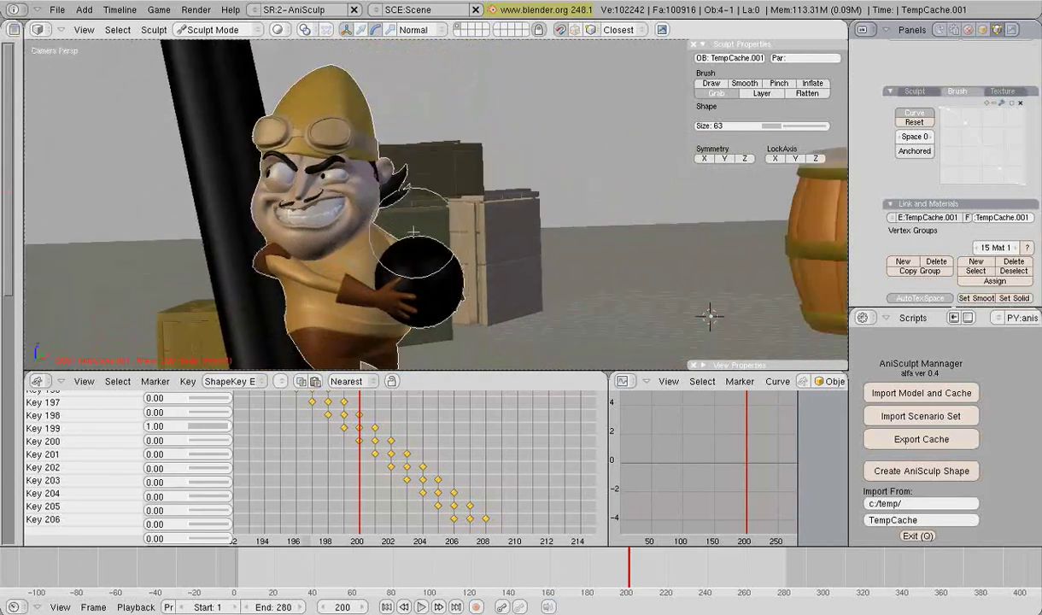
scroll(884, 256, "up", 5)
Step: Unpin Frame-200-Sculp and raise its influence slider to 0.04
scroll(883, 256, "up", 1)
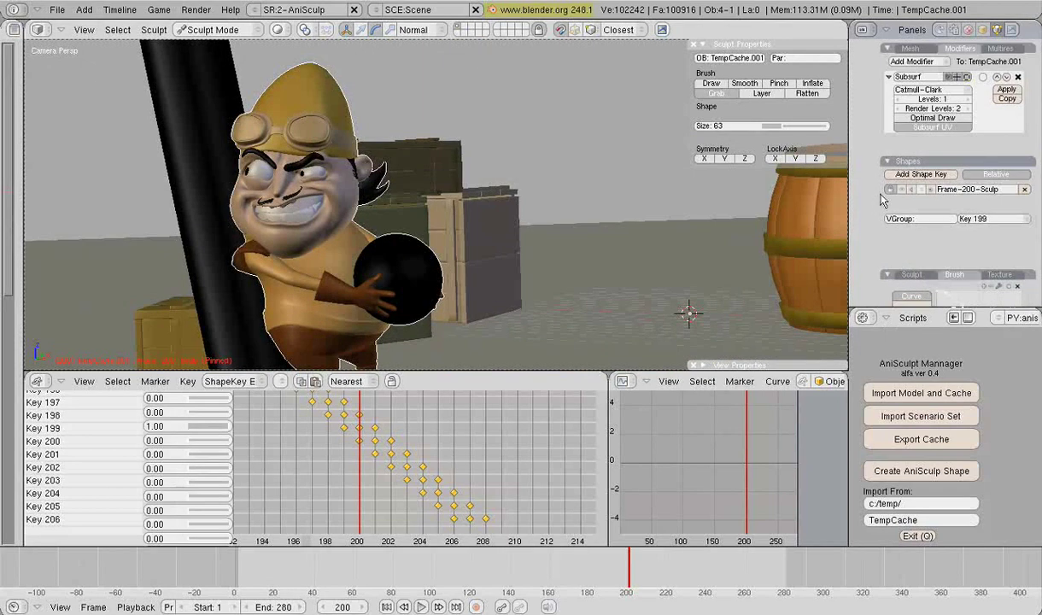
left_click(890, 189)
left_click(893, 191)
left_click(890, 189)
scroll(405, 510, "down", 10)
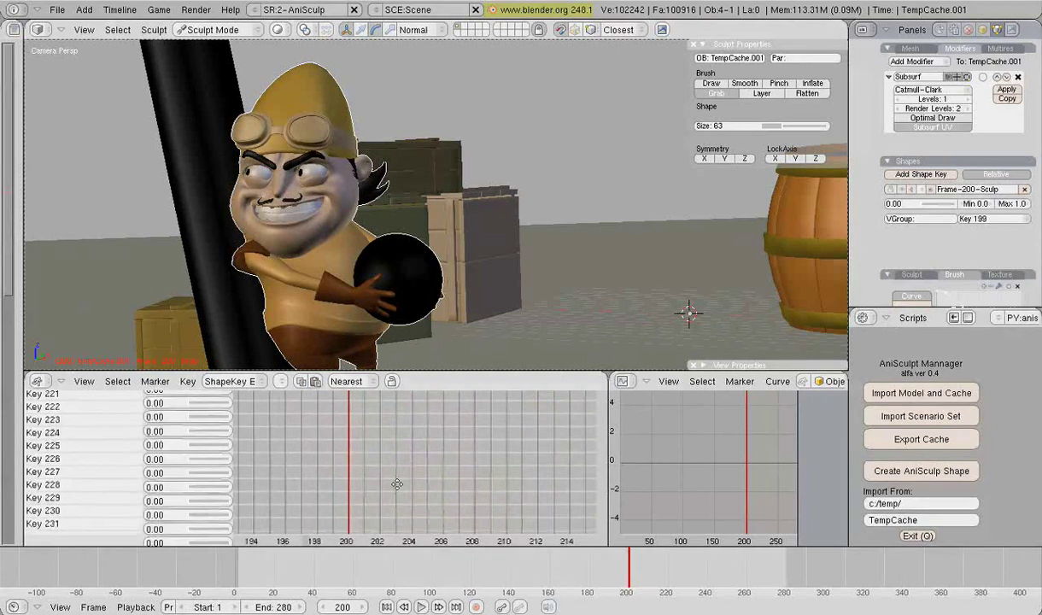
scroll(393, 462, "down", 3)
middle_click_drag(387, 444, 427, 539)
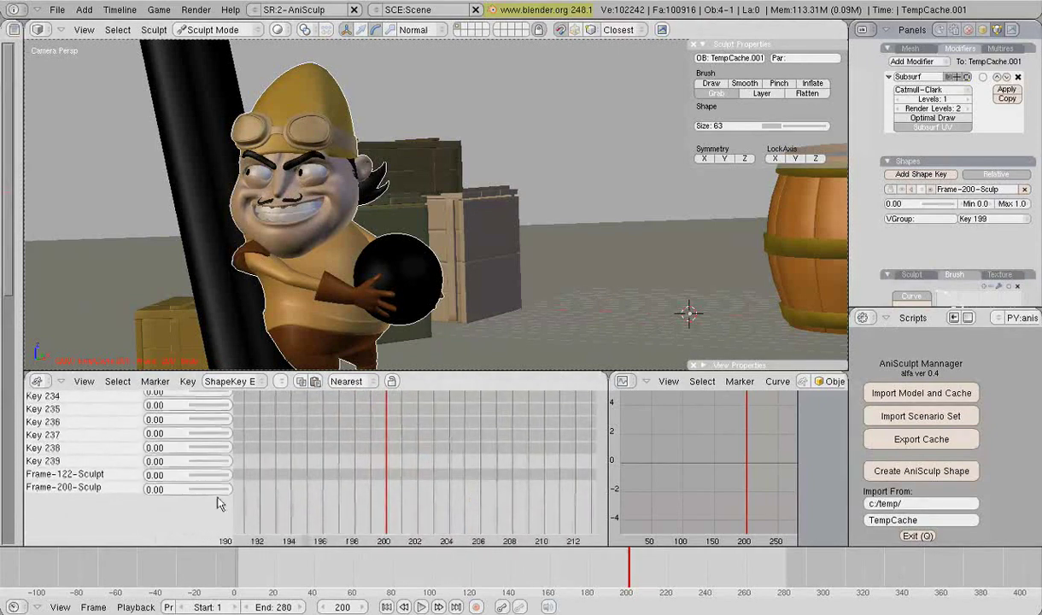
left_click_drag(192, 493, 241, 489)
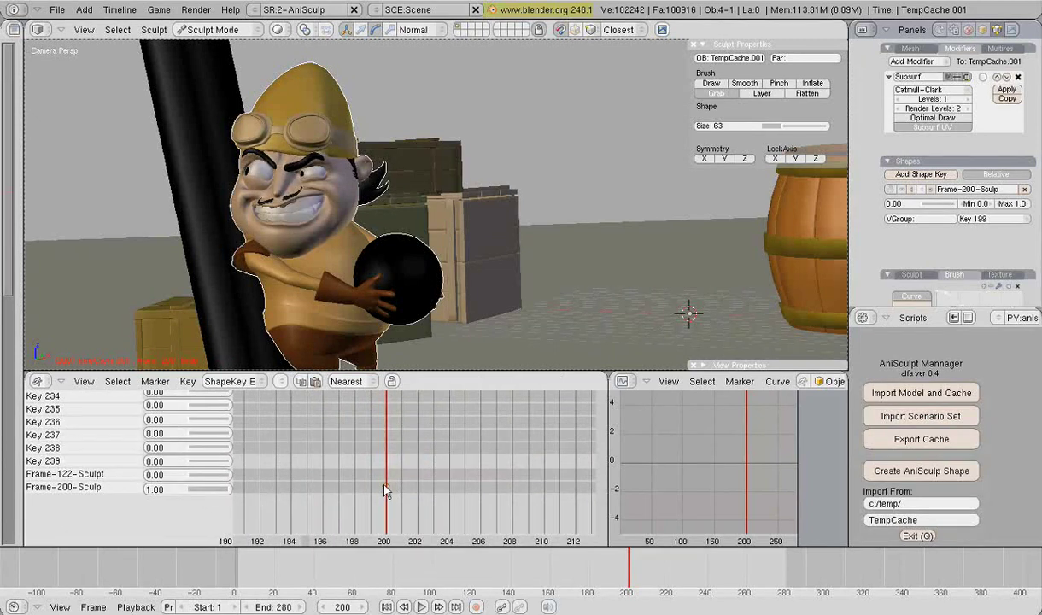
Step: Key Frame-200-Sculp at 0 on frame 195, then scrub to frame 201 to check the blend
left_click_drag(365, 496, 289, 502)
left_click_drag(220, 500, 162, 504)
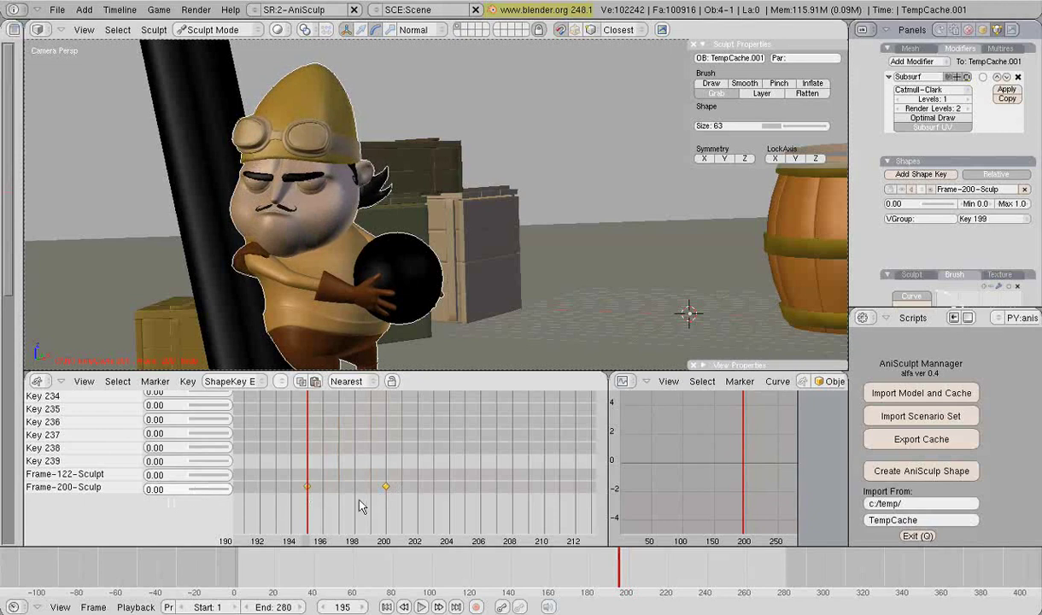
mouse_move(333, 493)
left_mouse_down()
mouse_move(402, 488)
mouse_move(474, 455)
mouse_move(750, 472)
mouse_move(715, 443)
mouse_move(472, 461)
mouse_move(494, 446)
left_mouse_up()
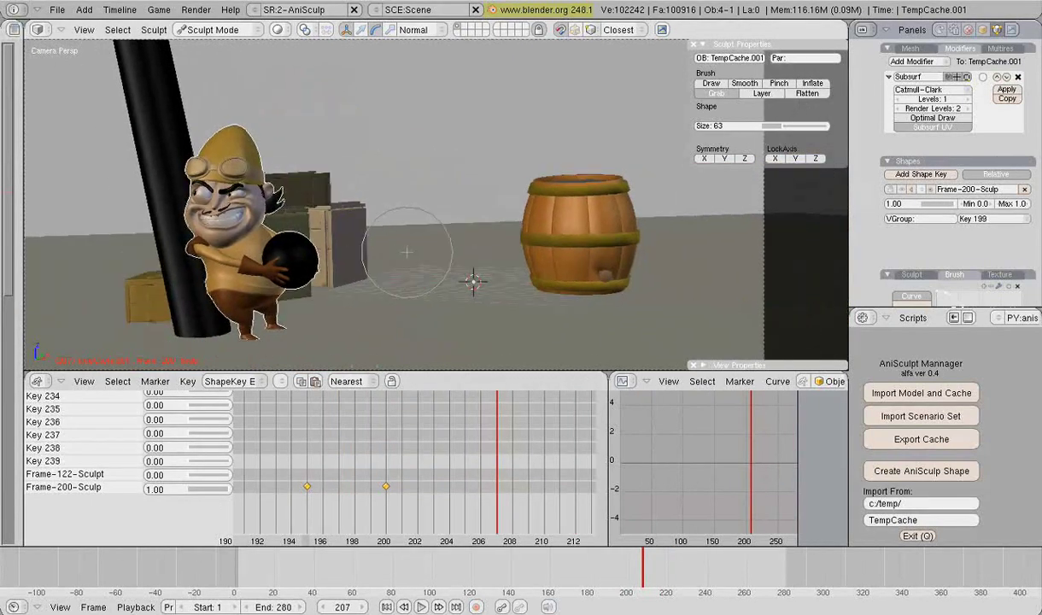
middle_click_drag(982, 125, 954, 114, "ctrl")
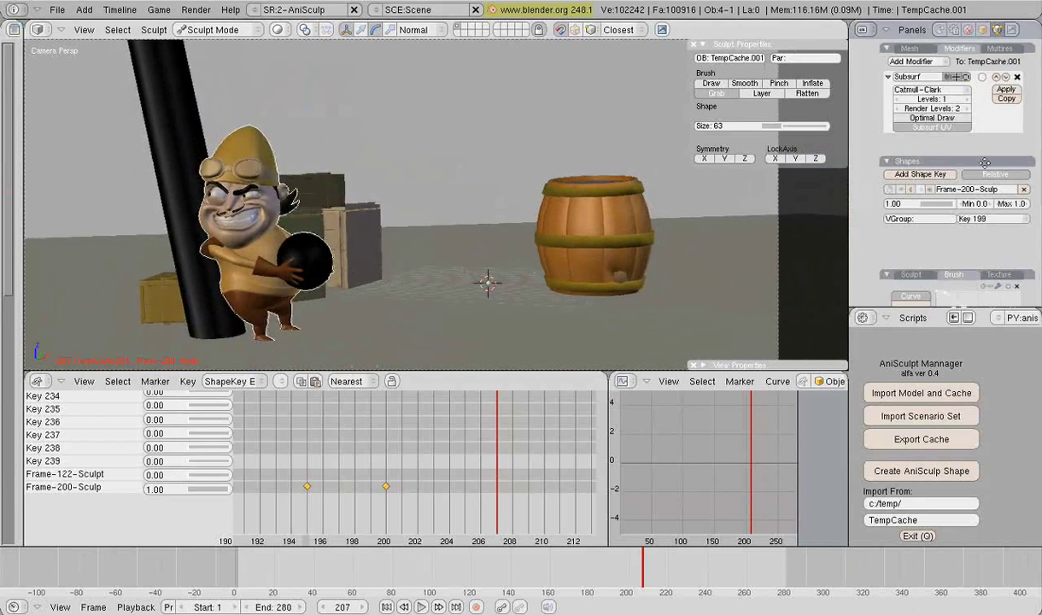
Step: Disable Subsurf, export the animation cache as TempCache to c:/temp/, then return to frame 199
left_click(947, 77)
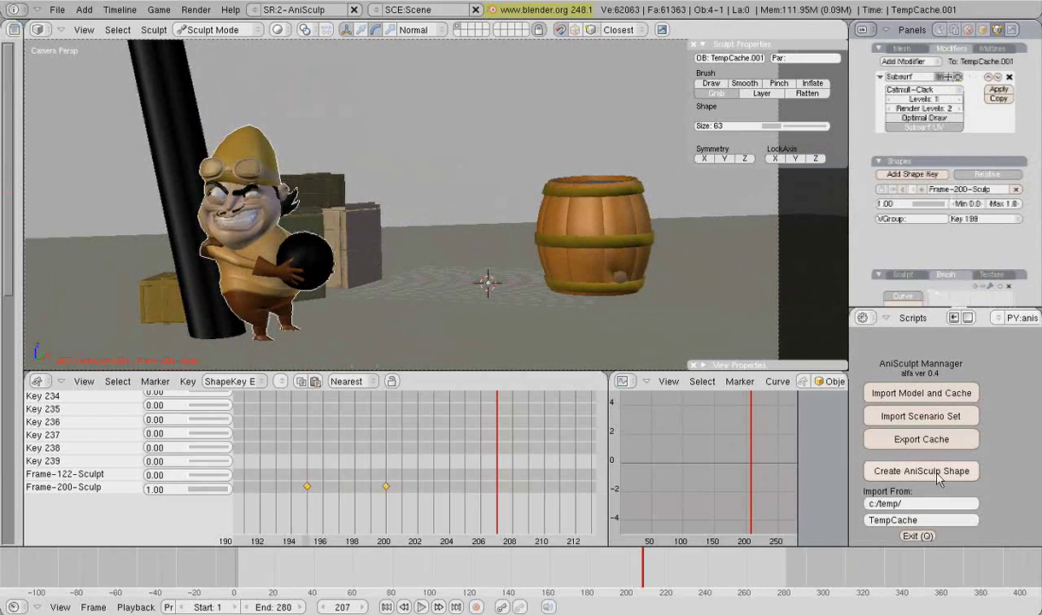
left_click(914, 442)
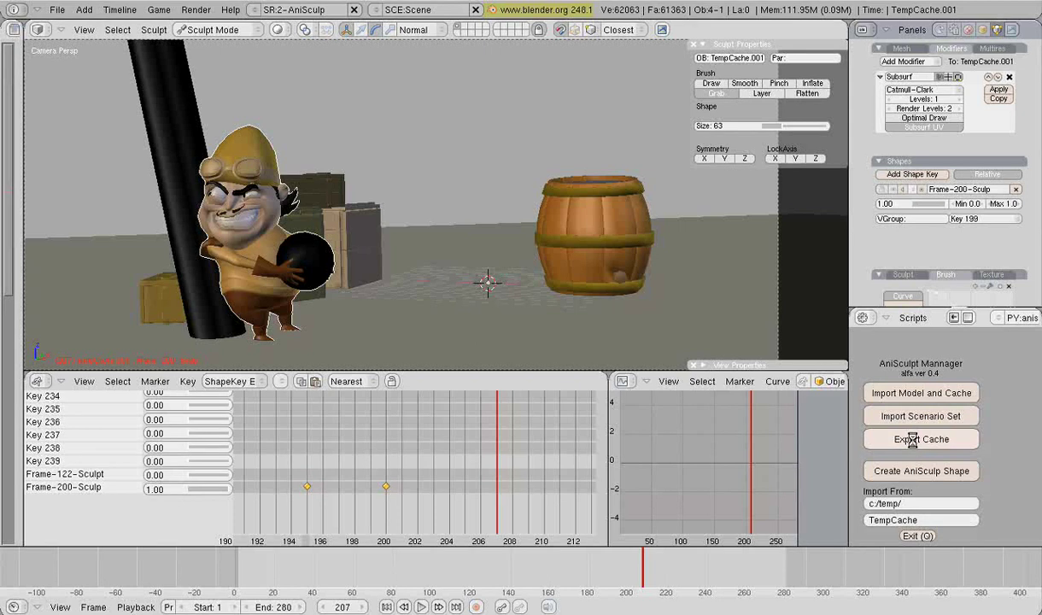
left_click_drag(329, 467, 369, 478)
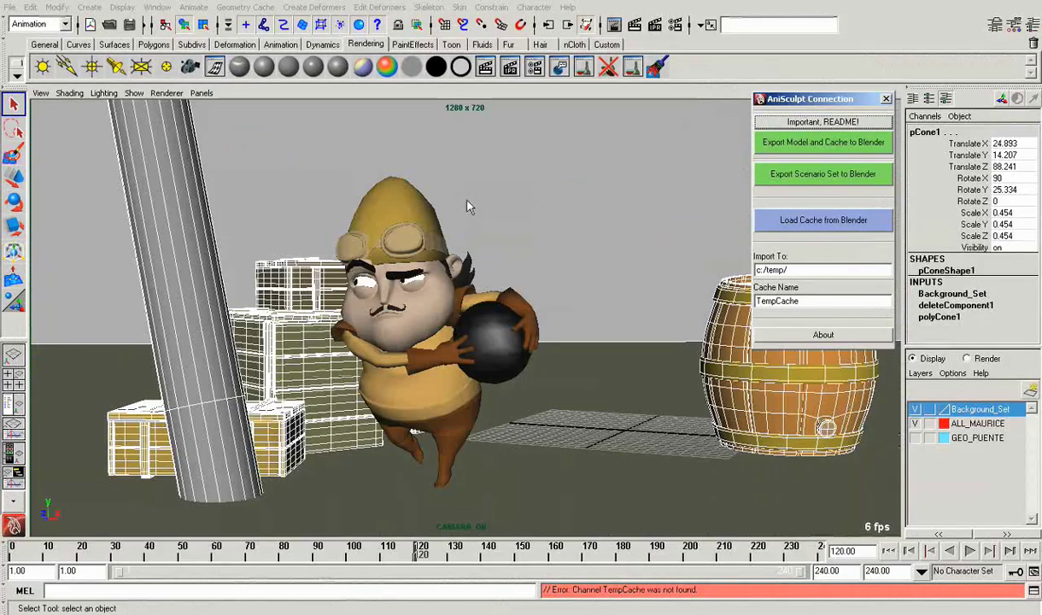
Step: Select and deselect the character in Maya, then play and stop the animation with Alt+V
left_click(423, 232)
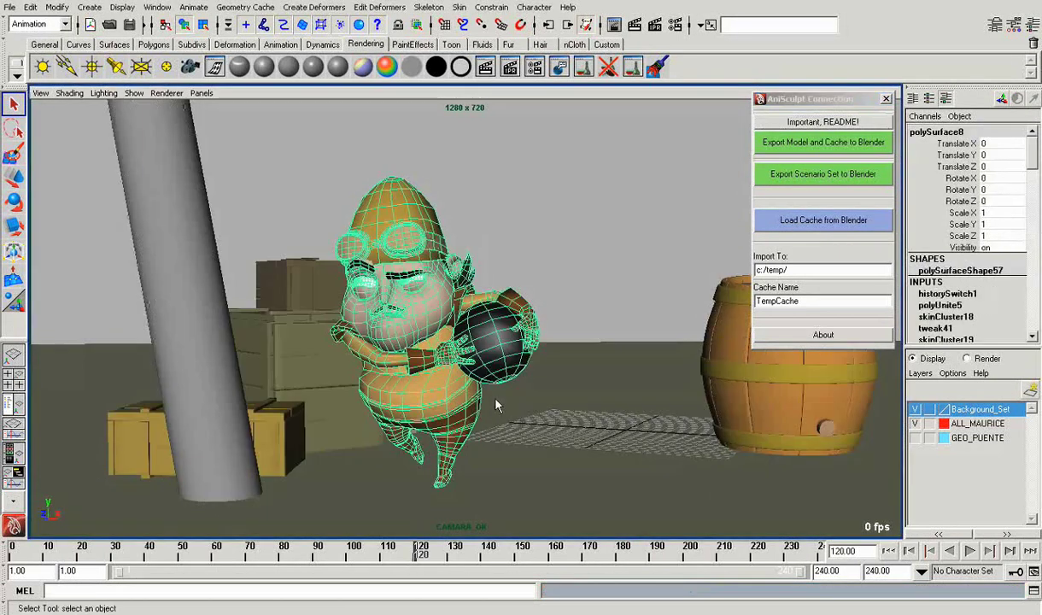
left_click(491, 258)
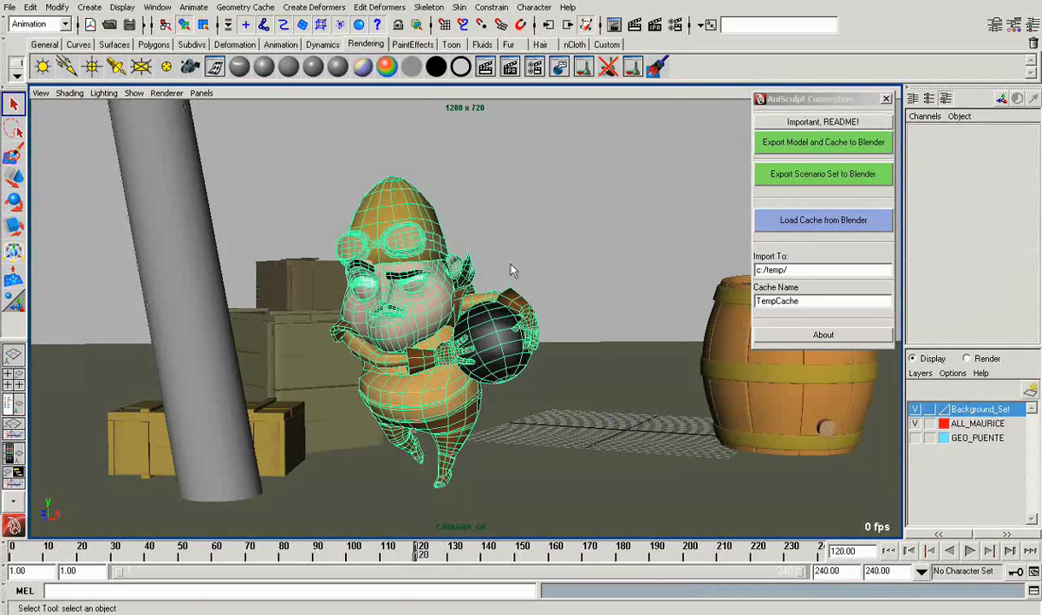
right_click_drag(414, 533, 408, 555)
key("alt+v")
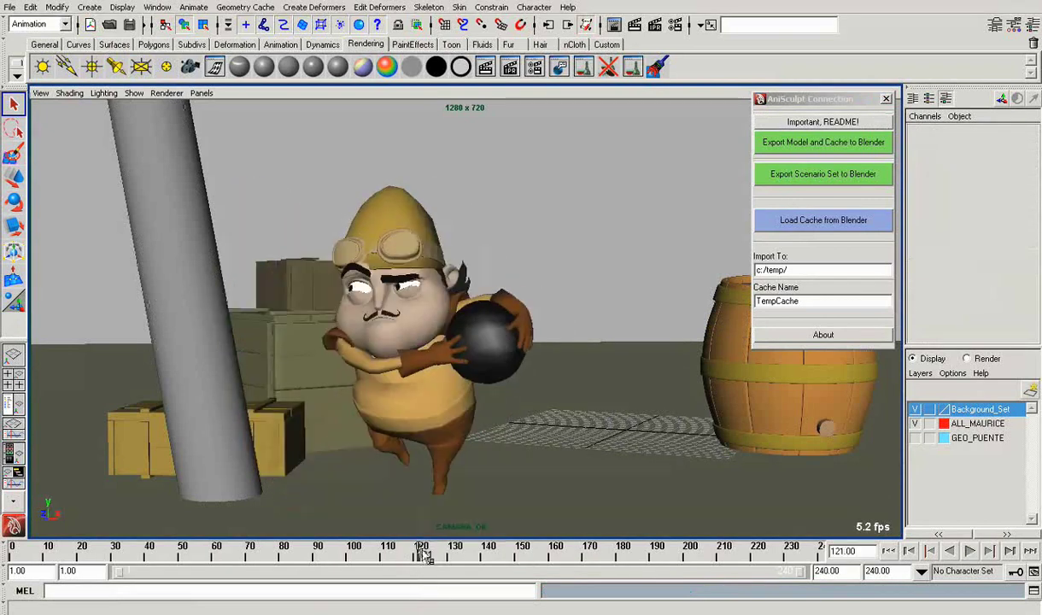
key("alt+v")
Step: Scrub to about frame 197 and play through, stopping at frame 204 on the sculpted grin
left_click_drag(436, 543, 523, 556)
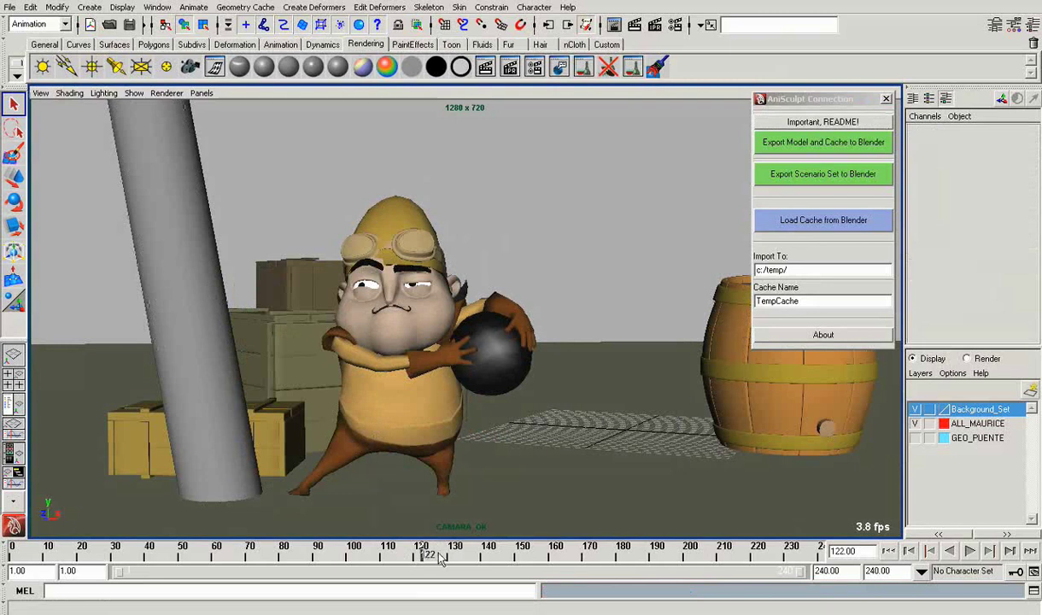
left_click_drag(551, 555, 738, 556)
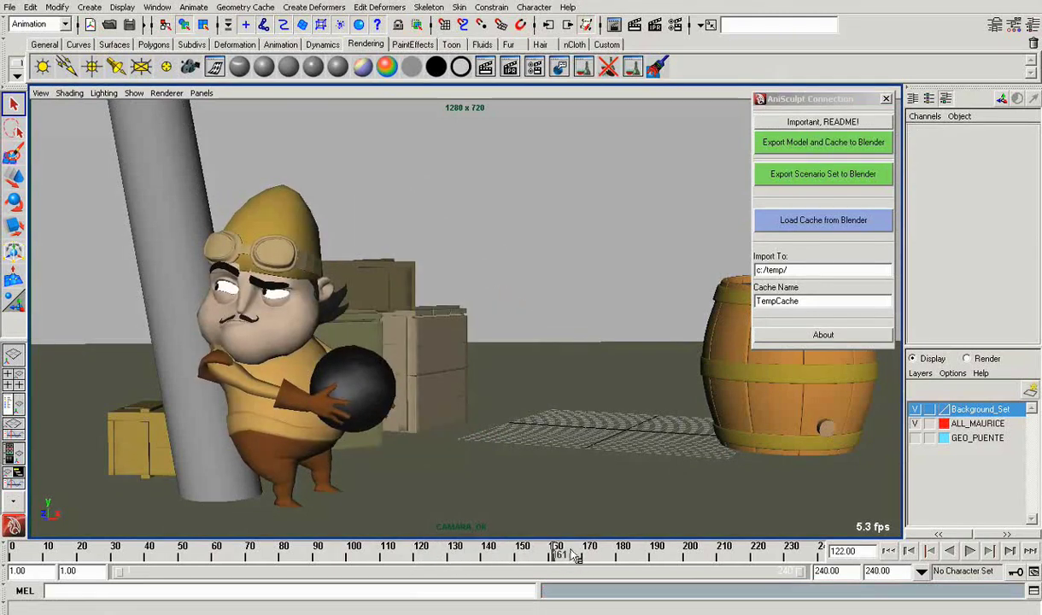
key("alt+v")
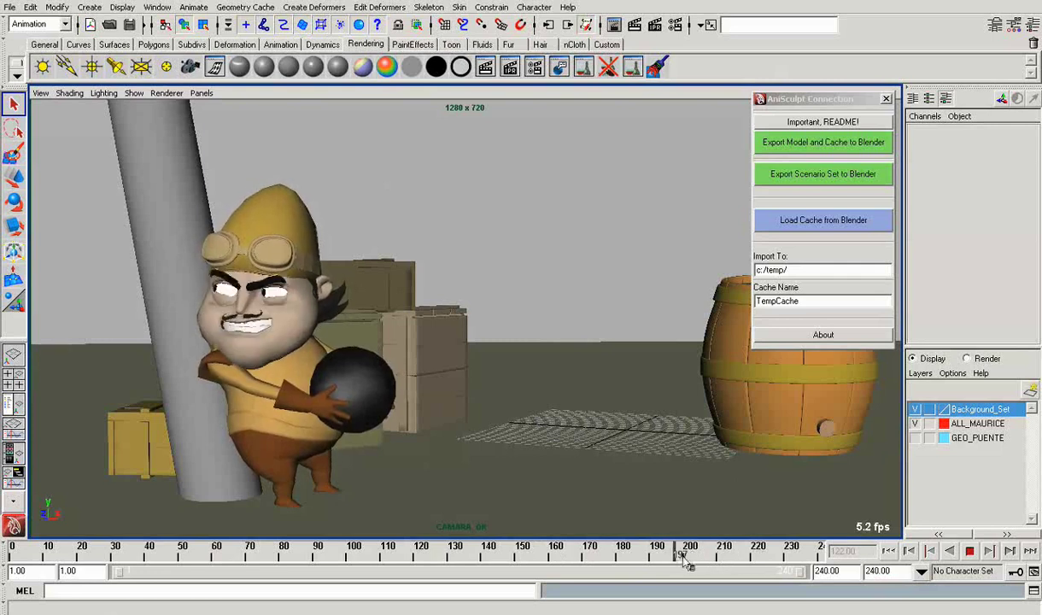
key("alt+v")
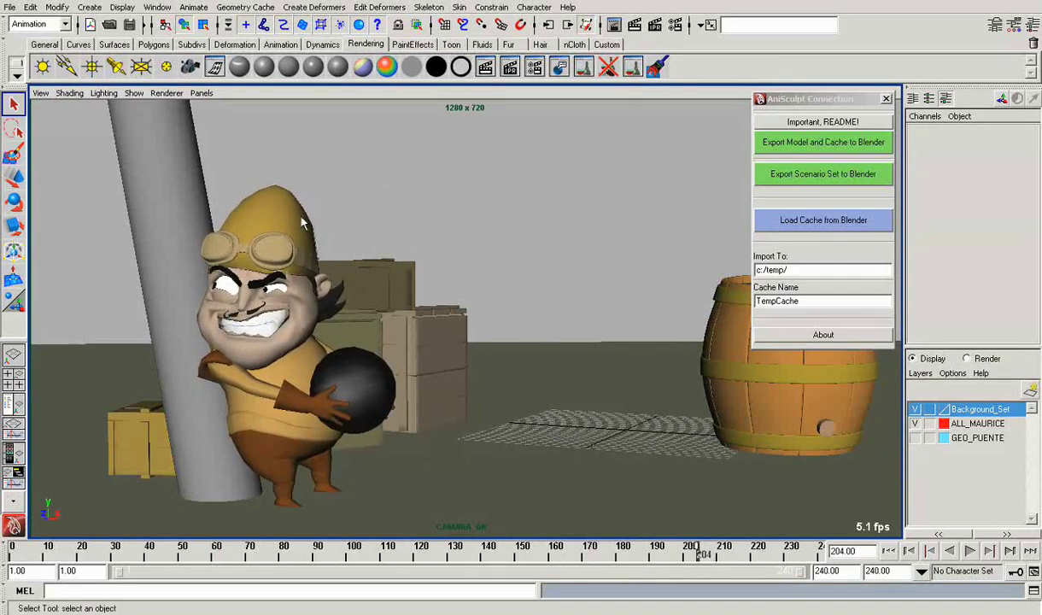
left_click(301, 223)
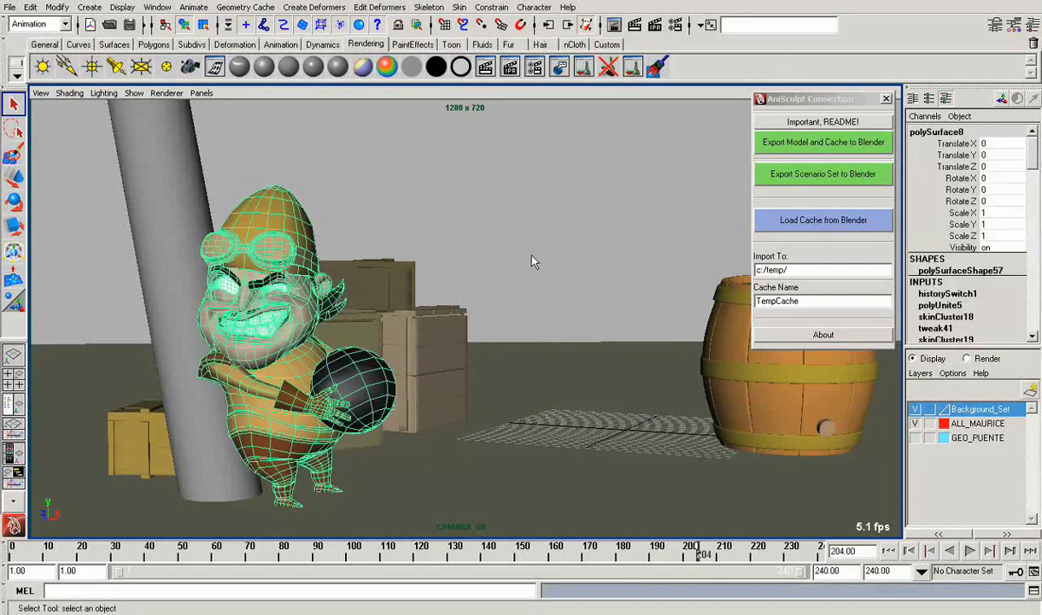
Step: Expand historySwitch1 and toggle its Envelope to 0, then back to 1
left_click(963, 296)
left_click(990, 304)
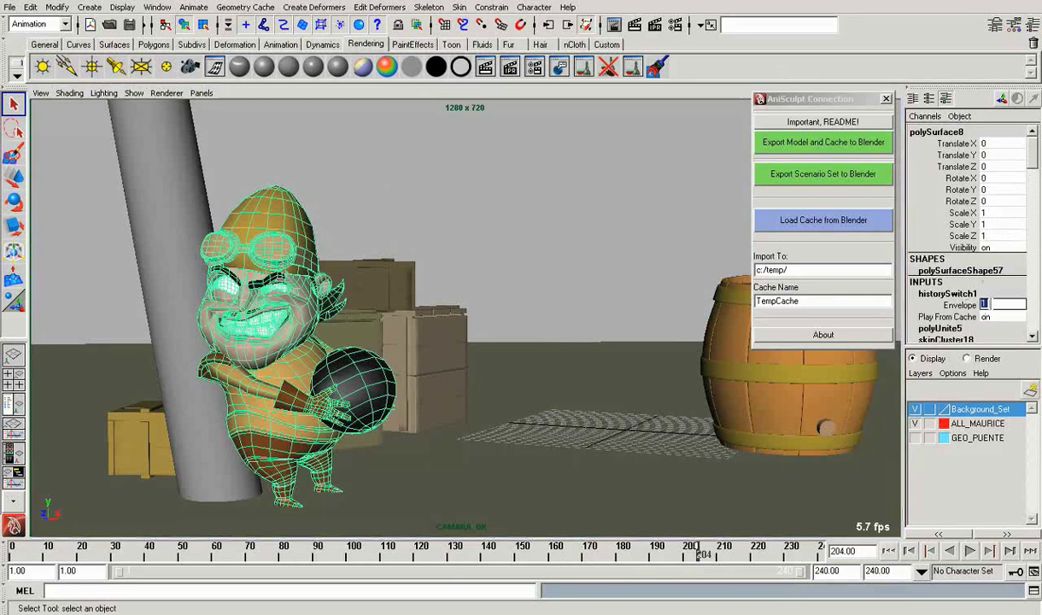
key("Return")
left_click(989, 305)
type("1")
key("Return")
Step: Turn Play From Cache off and scrub back to frame 194 to compare poses
left_click(996, 316)
key("Return")
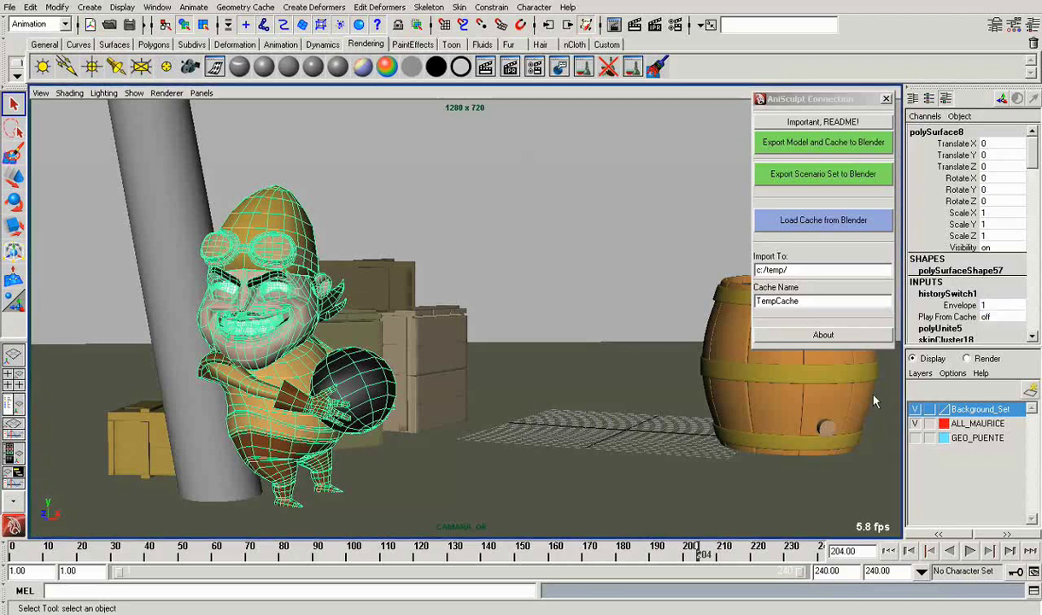
mouse_move(695, 553)
left_mouse_down()
mouse_move(669, 554)
mouse_move(691, 555)
left_mouse_up()
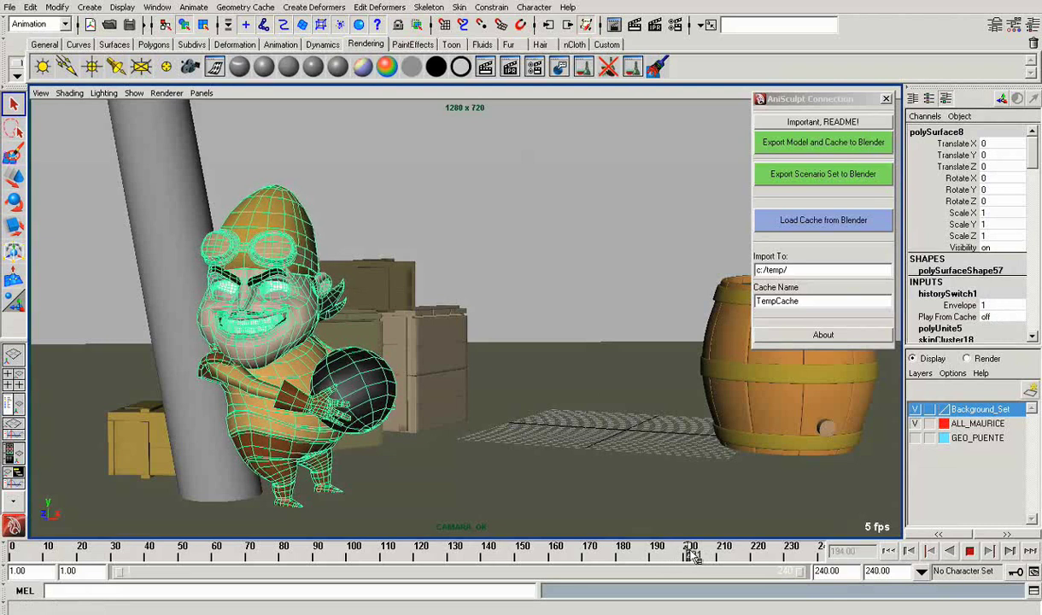
Step: Show the historySwitch1 node on its own and toggle Play From Cache on, then off
double_click(944, 292)
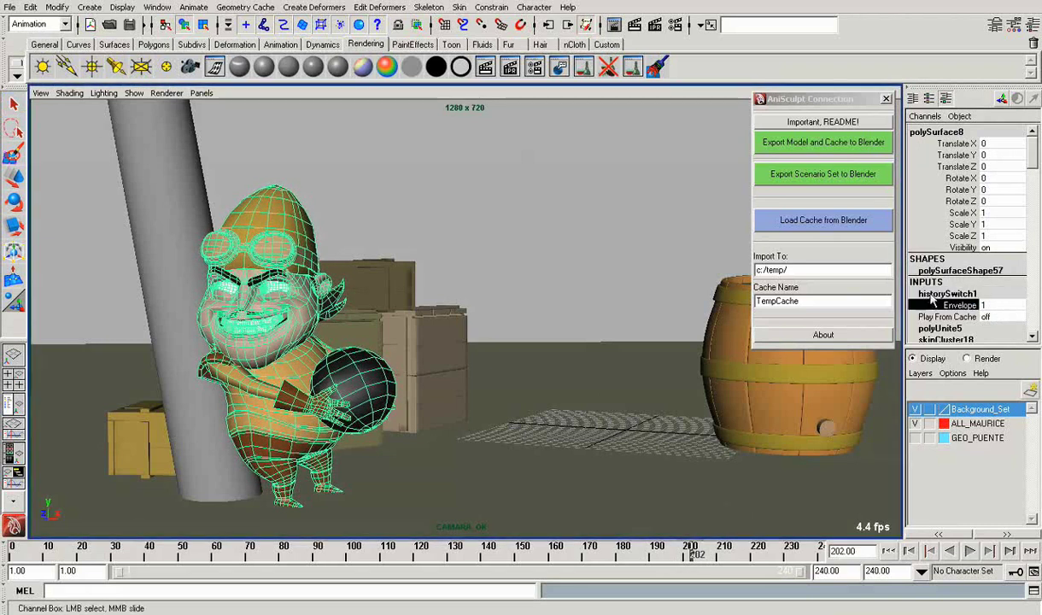
right_click(915, 301)
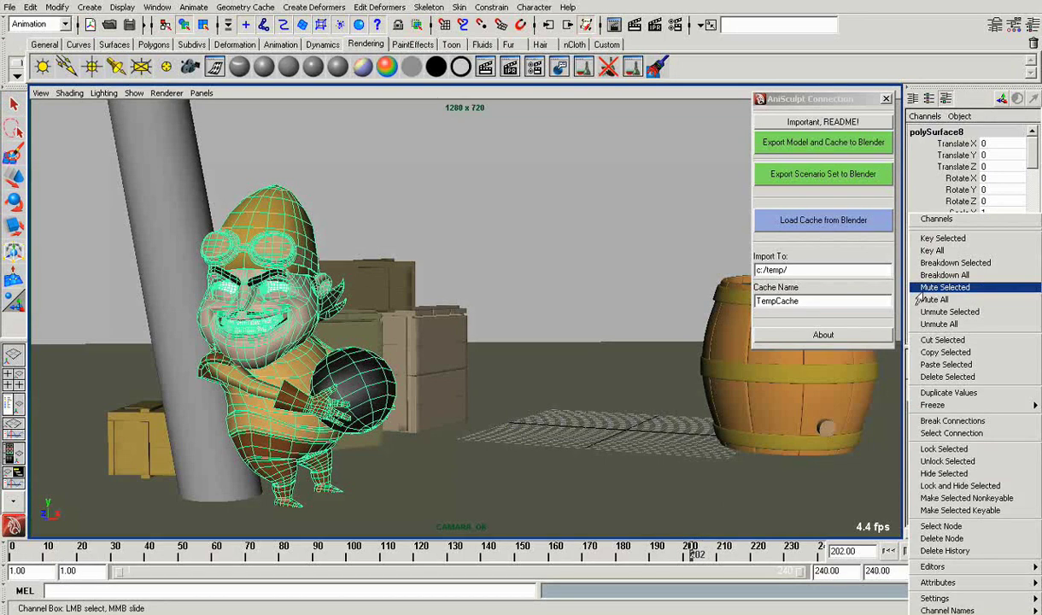
left_click(941, 526)
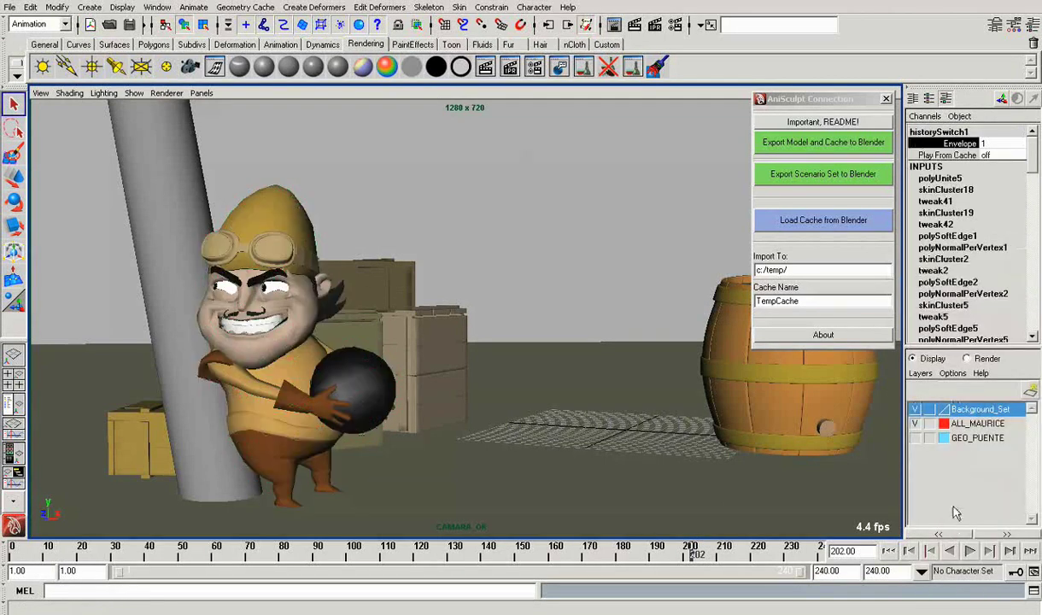
left_click(1001, 155)
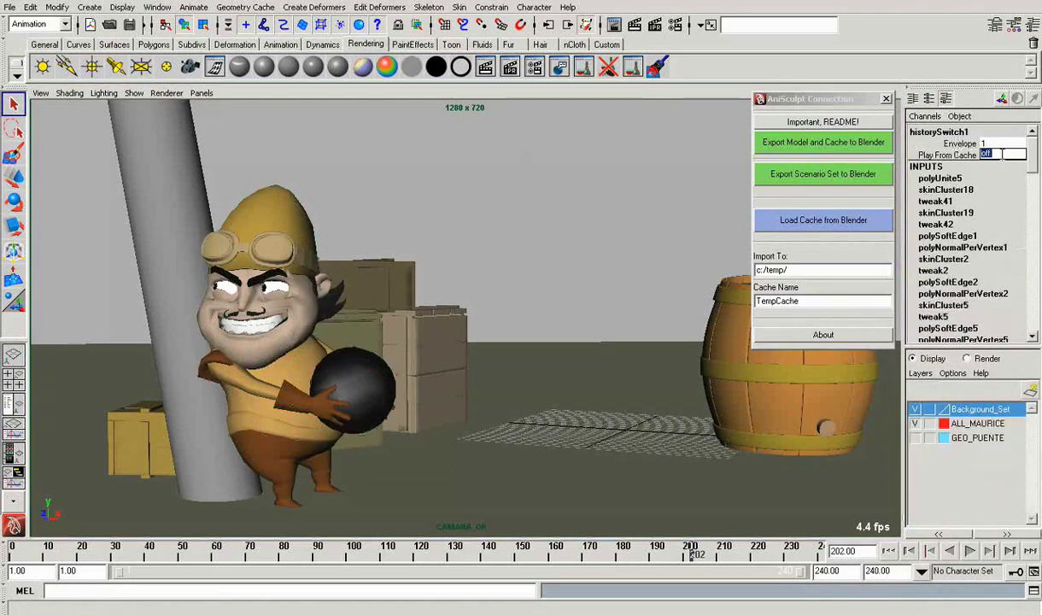
type("1")
key("Return")
left_click(997, 154)
type("0")
key("Return")
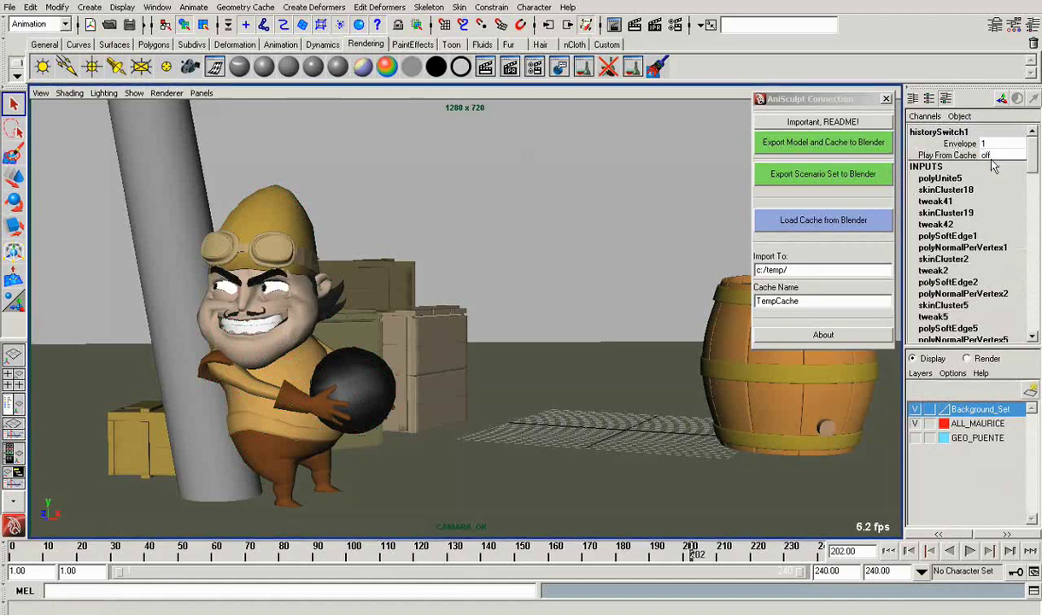
Step: Play the animation from frame 202 and stop at frame 215
key("alt+v")
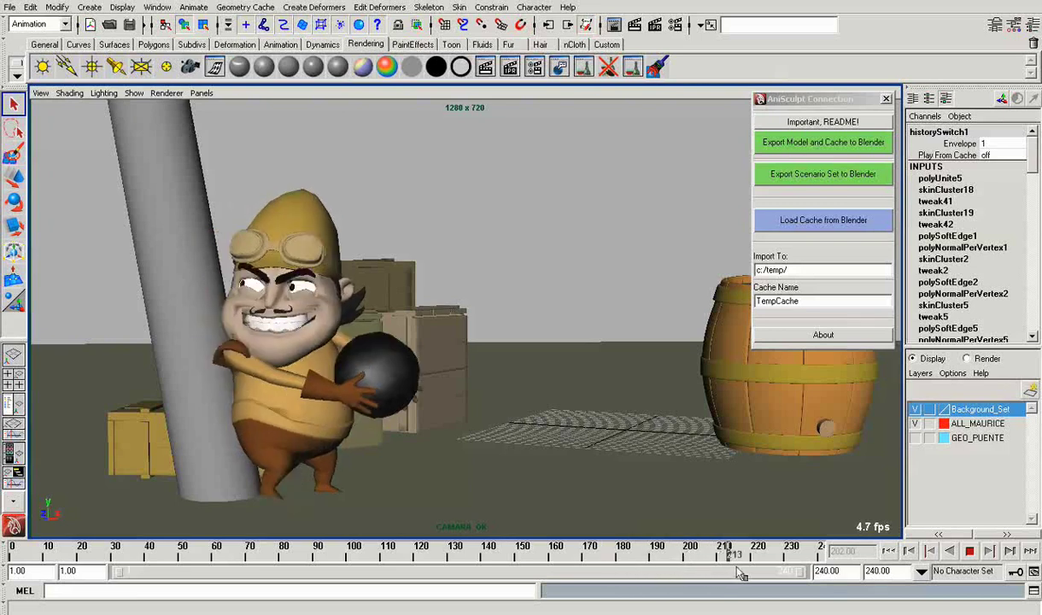
key("alt+v")
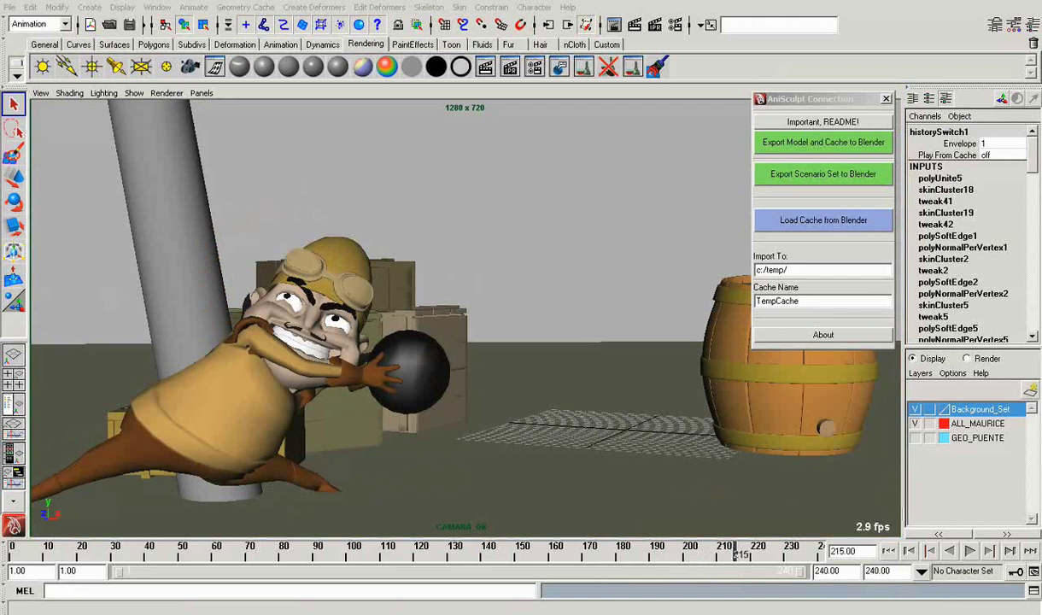
right_click(961, 608)
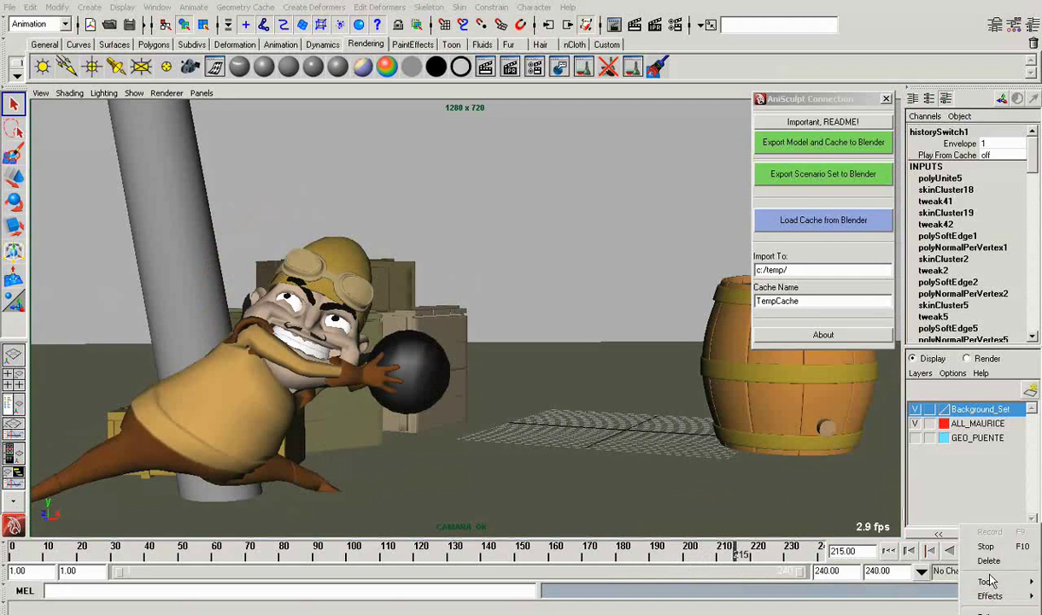